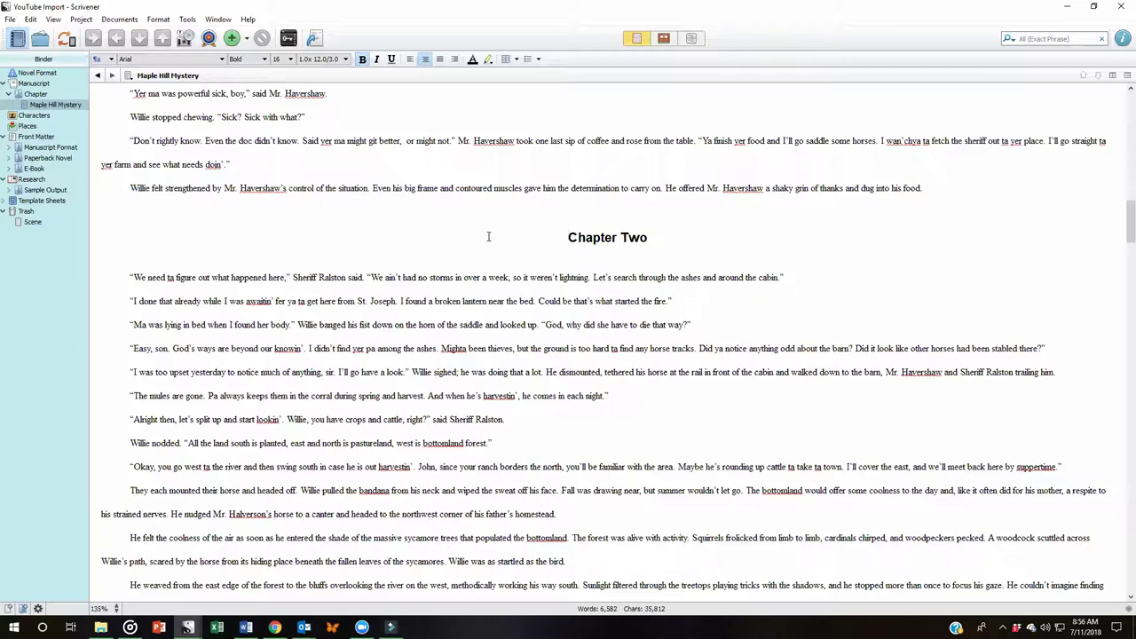
Step: Split the Maple Hill Mystery document just before the "Chapter Two" heading, keeping the default name for the new document
{"action": "left_click", "coordinate": [119, 19]}
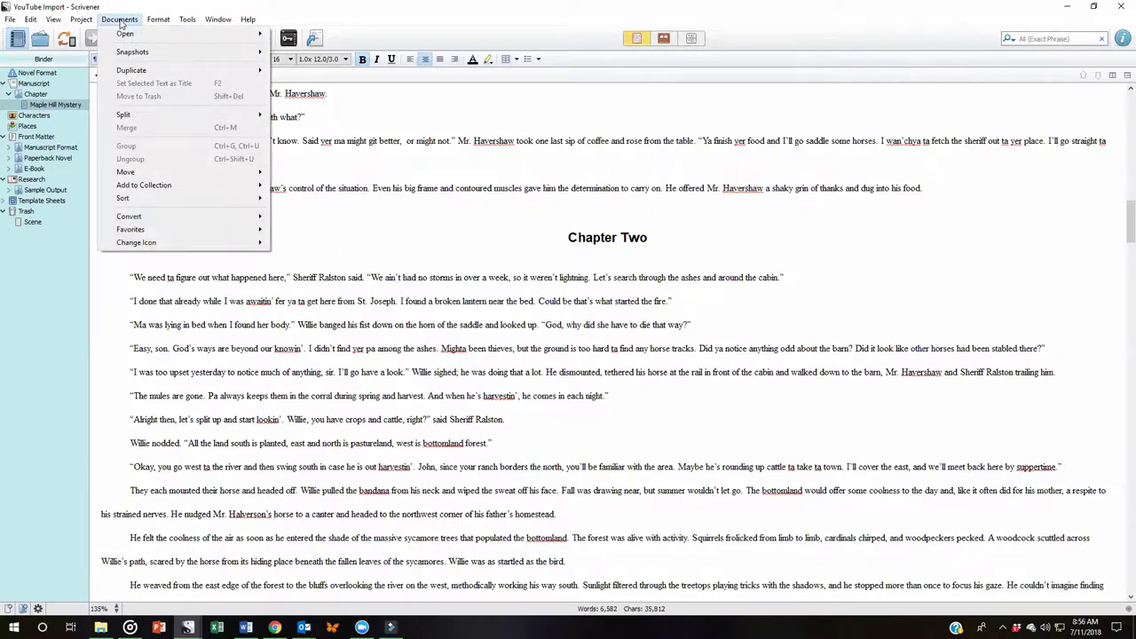
{"action": "mouse_move", "coordinate": [138, 113]}
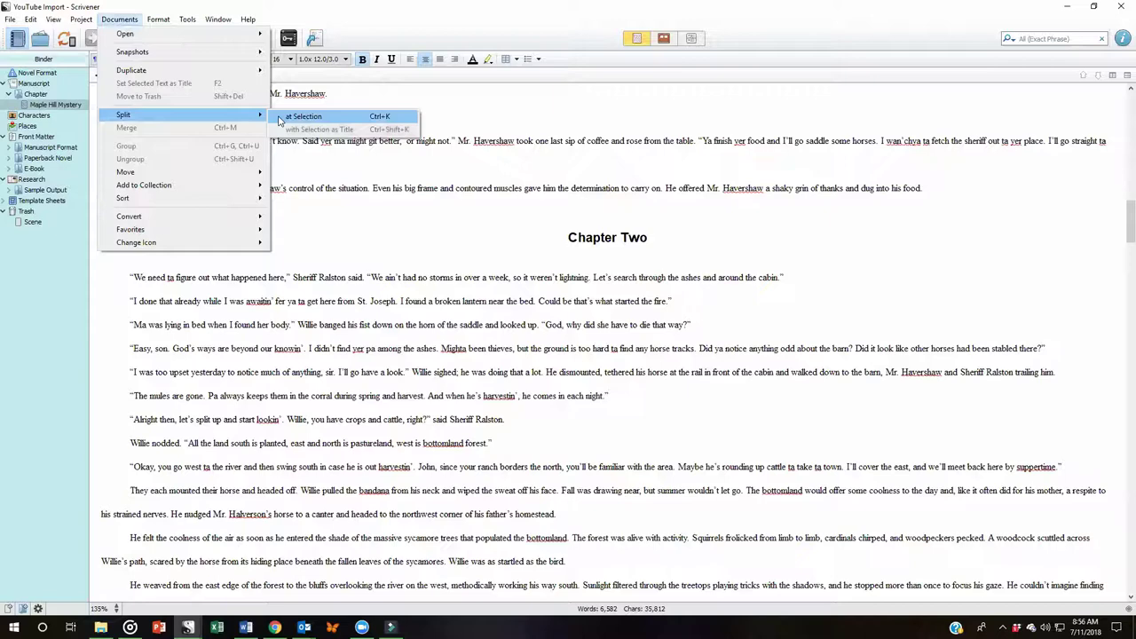
{"action": "left_click", "coordinate": [301, 116]}
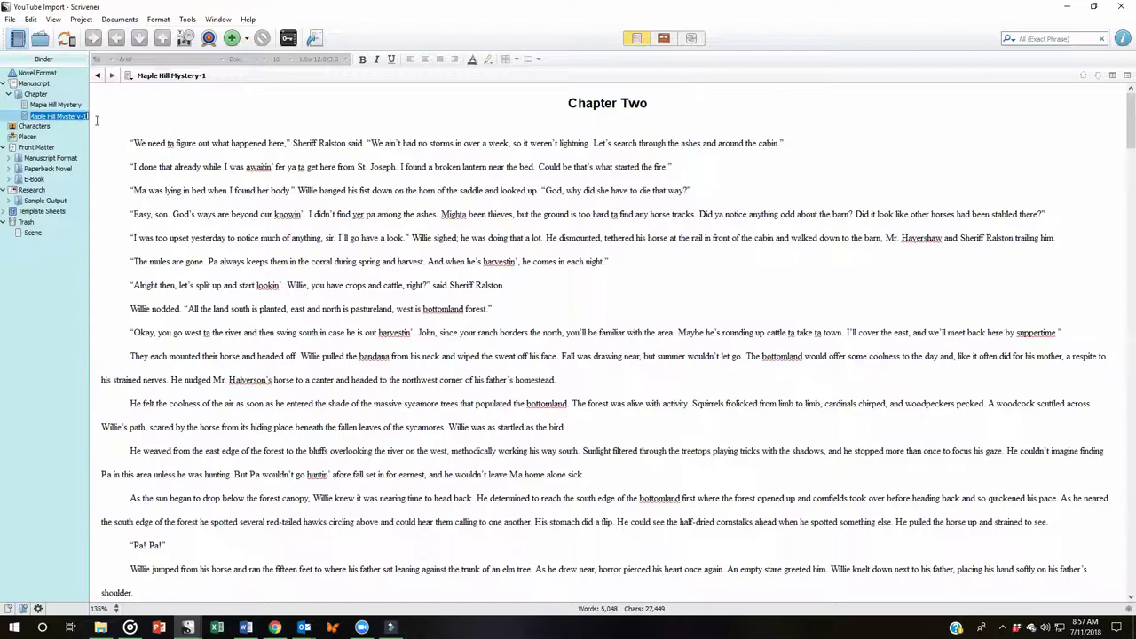
{"action": "left_click", "coordinate": [98, 120]}
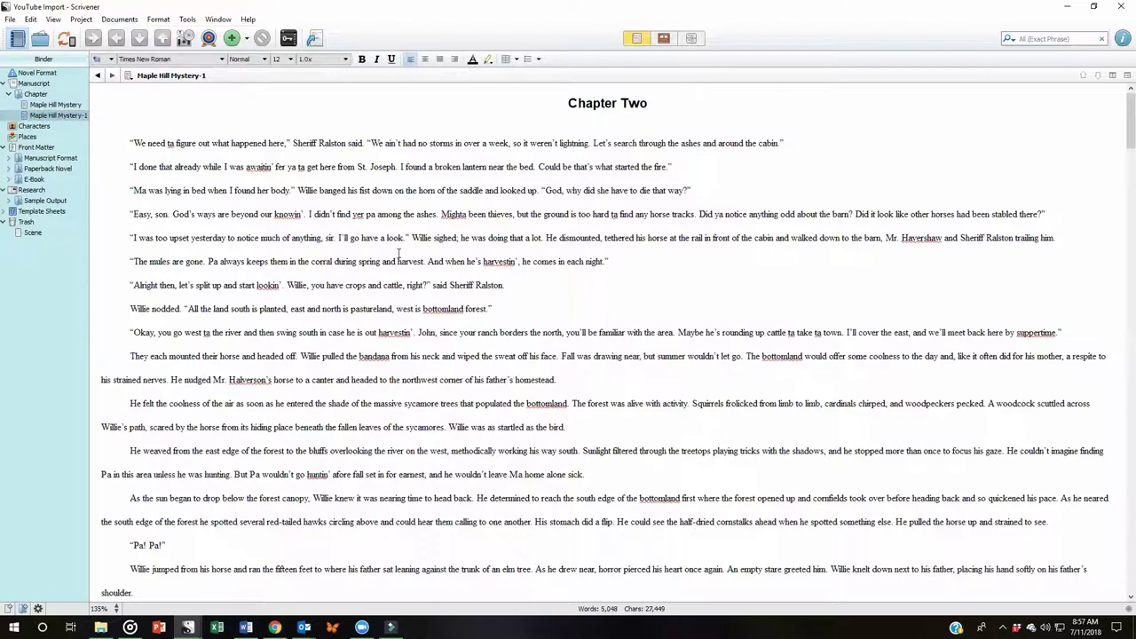
Step: Split the Chapter Two document at the "Chapter Three" heading, using the heading text as the new document's title
{"action": "scroll", "coordinate": [396, 256], "scroll_direction": "down", "scroll_amount": 12}
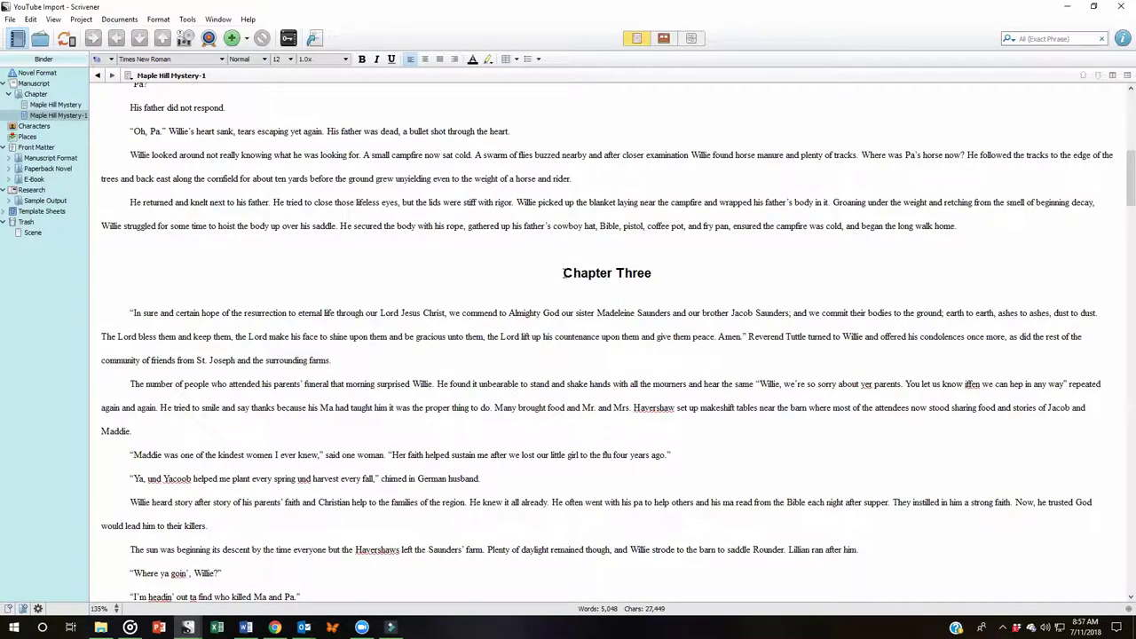
{"action": "left_click_drag", "start_coordinate": [559, 274], "coordinate": [651, 276]}
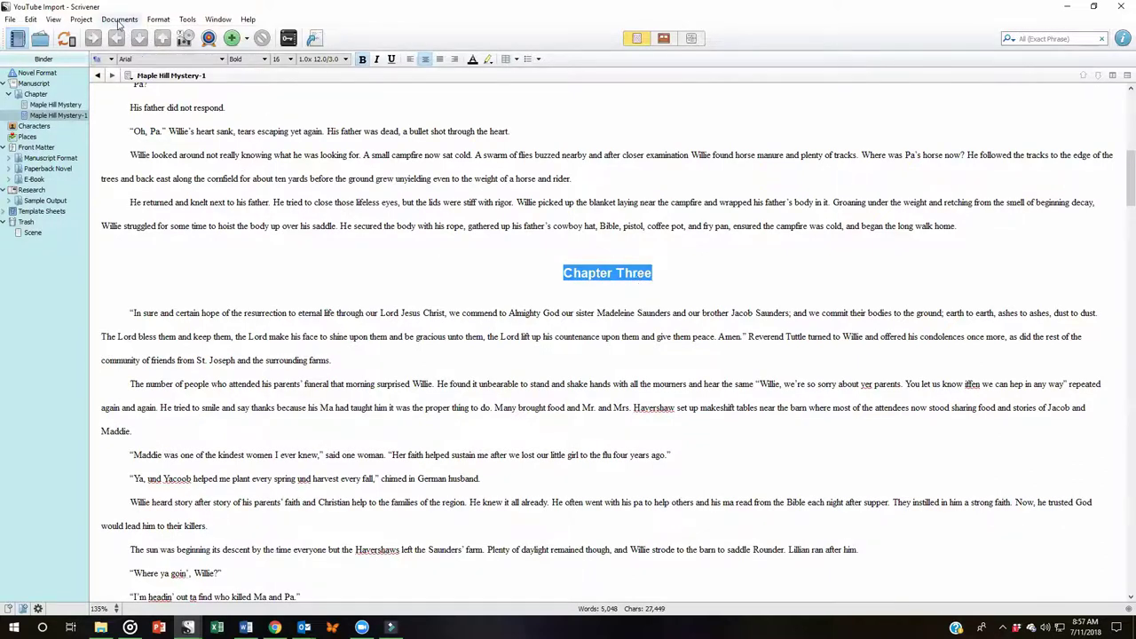
{"action": "left_click", "coordinate": [120, 20]}
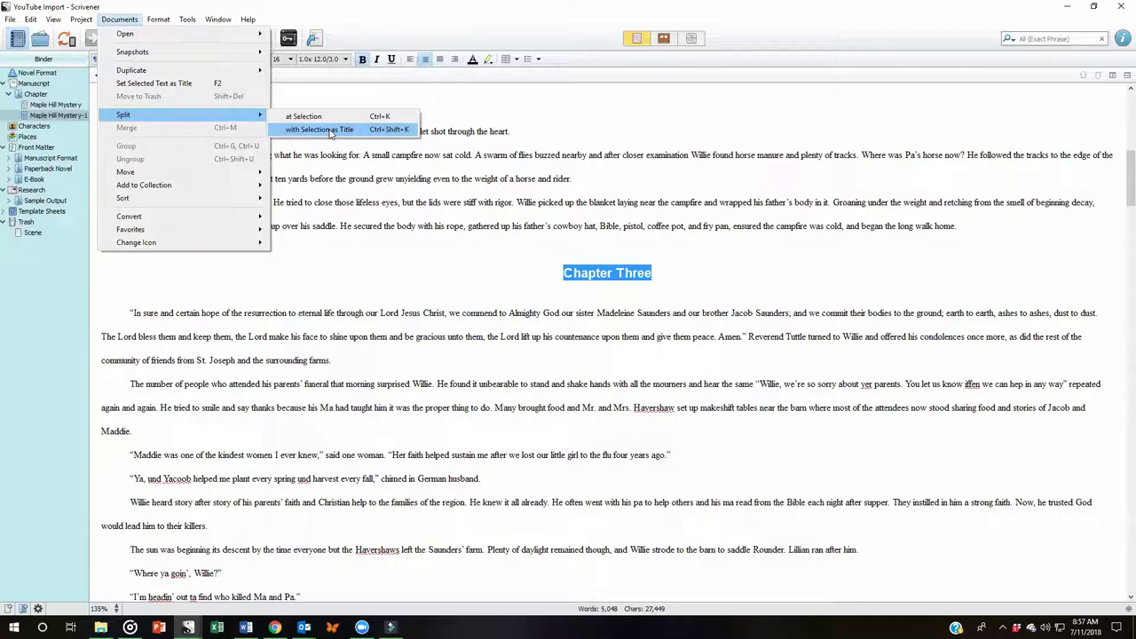
{"action": "left_click", "coordinate": [320, 129]}
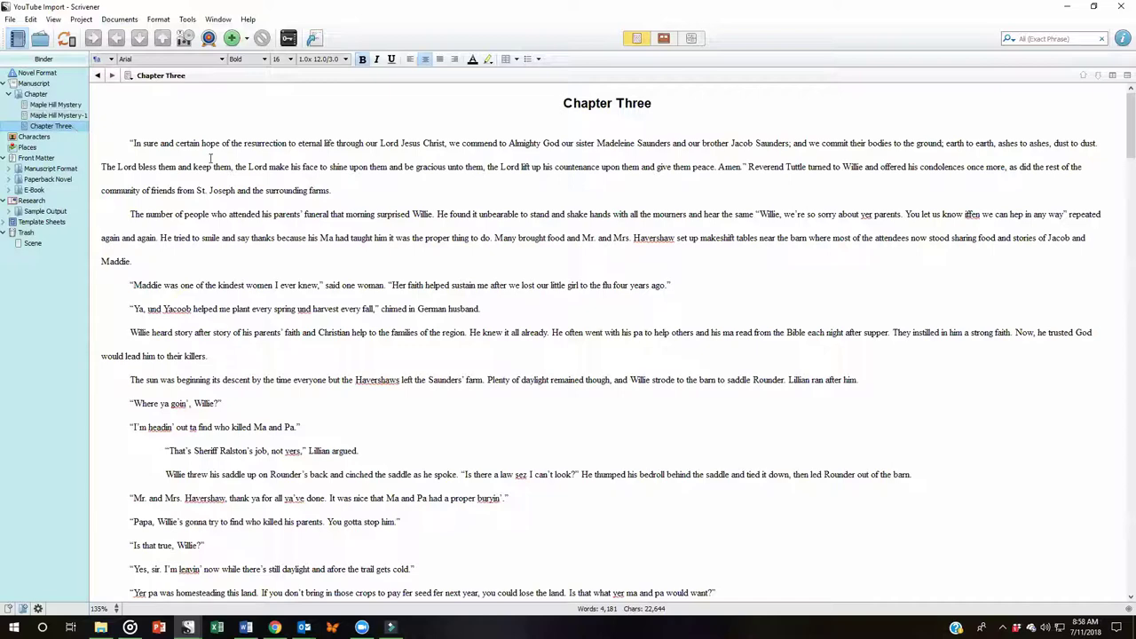
{"action": "scroll", "coordinate": [404, 246], "scroll_direction": "down", "scroll_amount": 3}
{"action": "scroll", "coordinate": [398, 221], "scroll_direction": "down", "scroll_amount": 5}
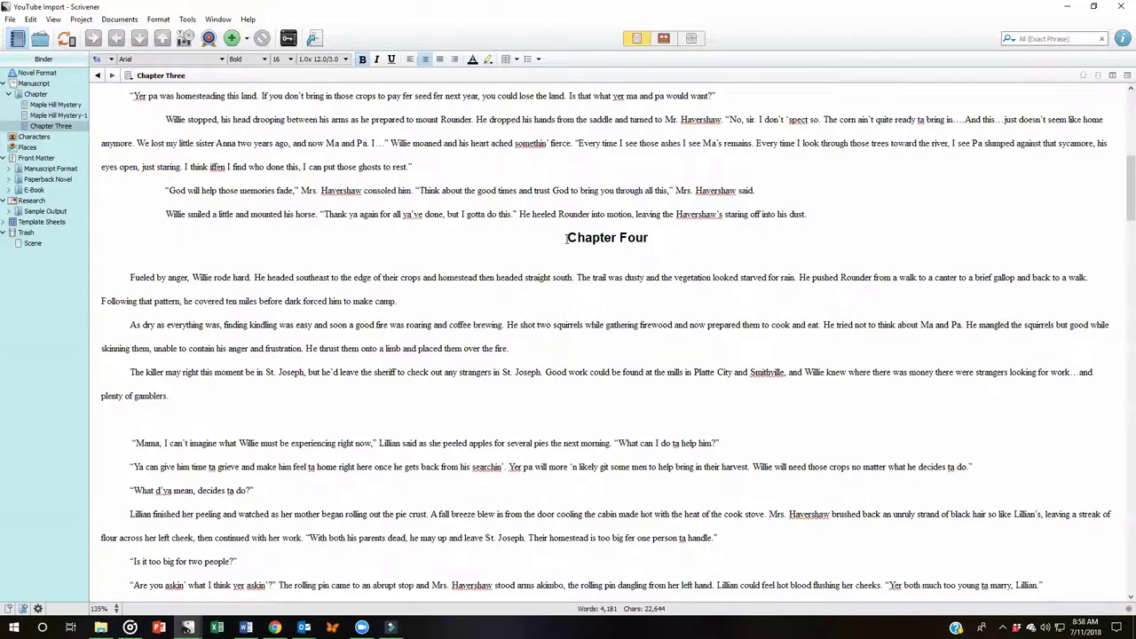
{"action": "left_click_drag", "start_coordinate": [569, 238], "coordinate": [650, 241]}
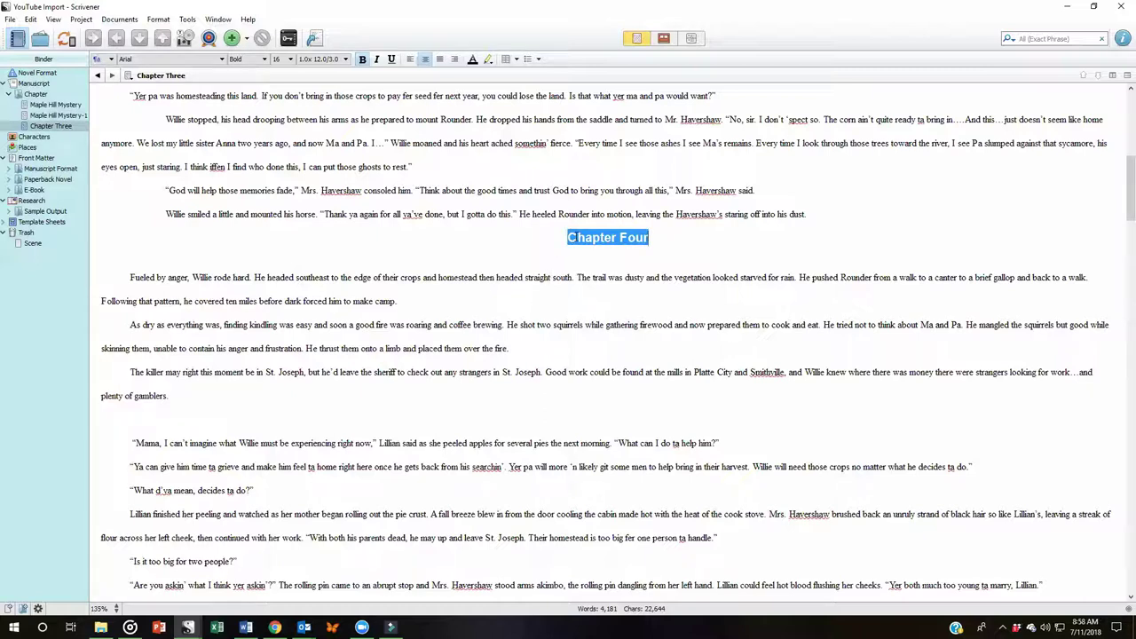
{"action": "right_click", "coordinate": [574, 238]}
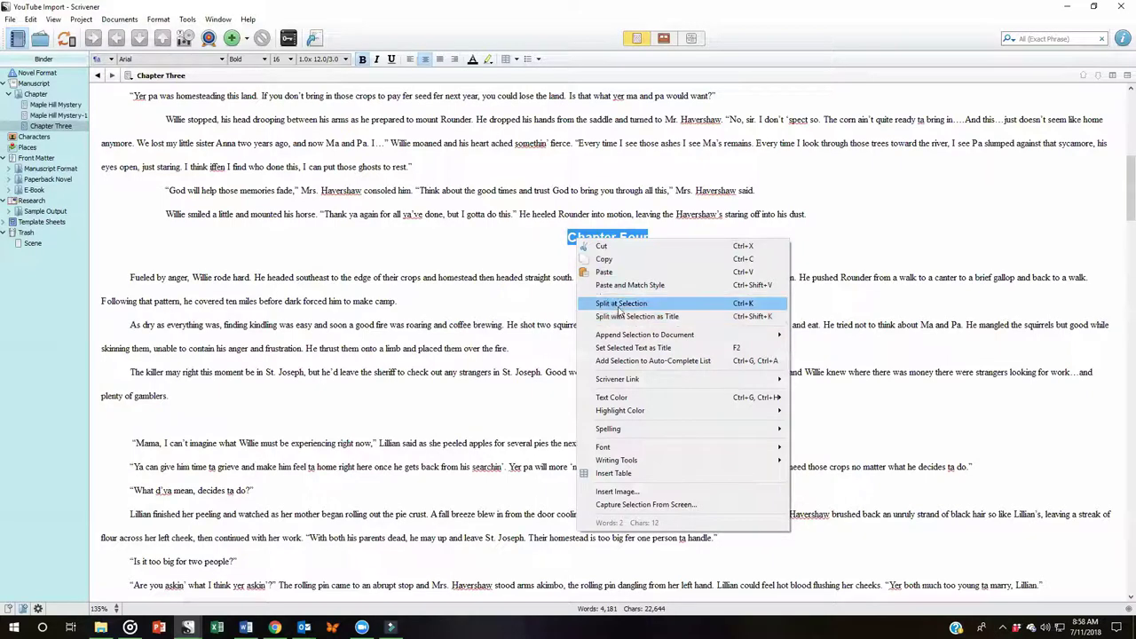
{"action": "left_click", "coordinate": [565, 238]}
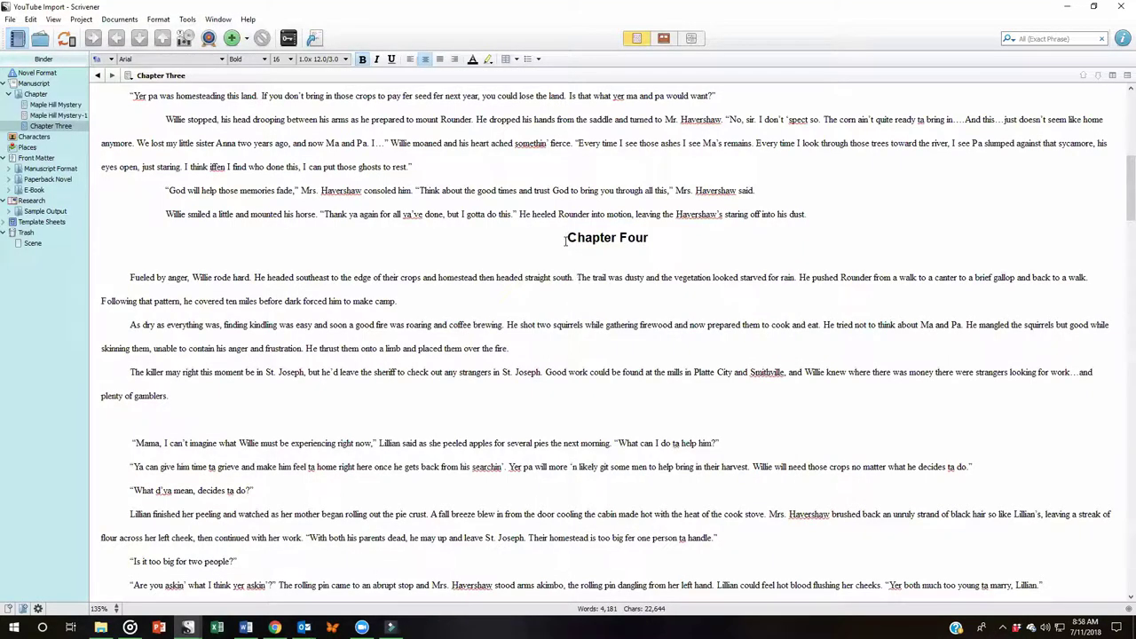
{"action": "right_click", "coordinate": [568, 235]}
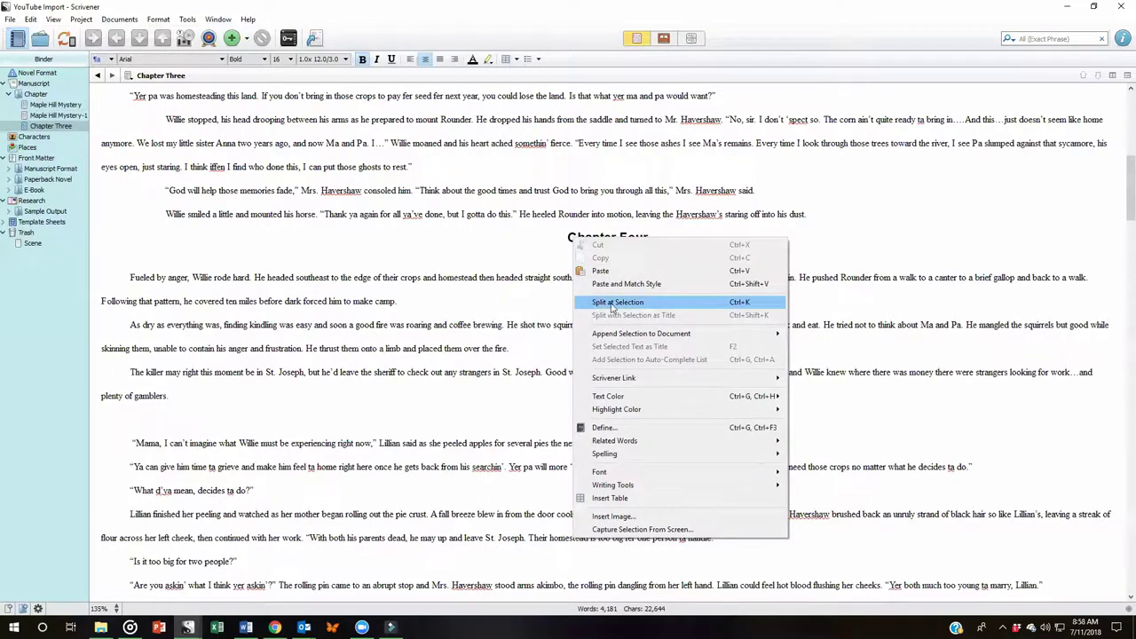
{"action": "left_click", "coordinate": [561, 237]}
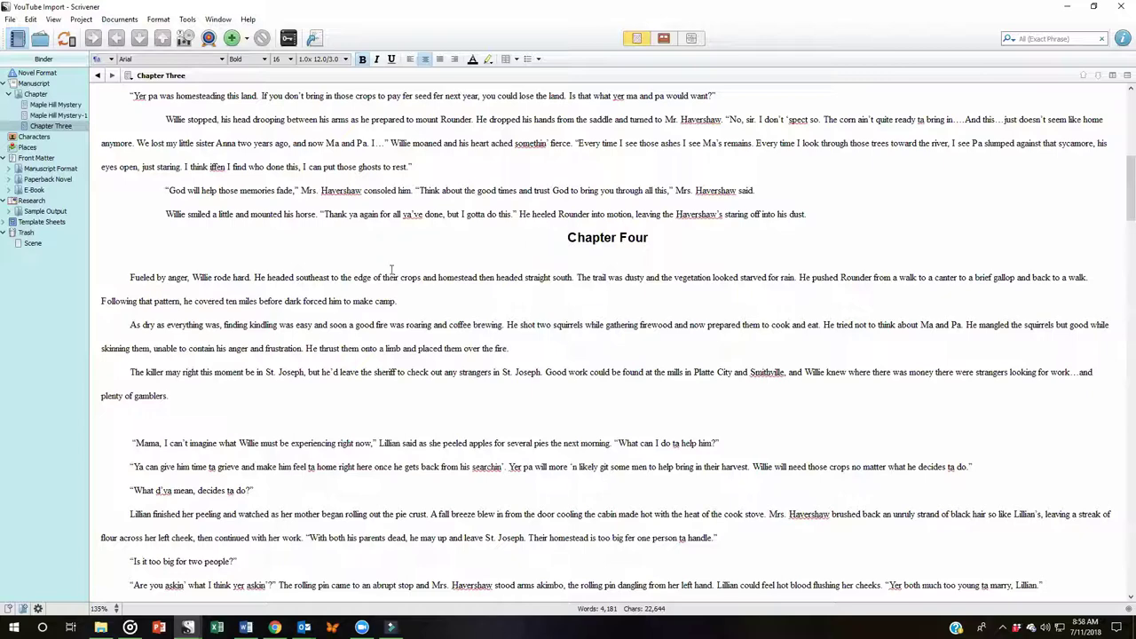
Step: Split the Chapter Three document before the scene starting "Sheriff, have any strangers come to town", keeping the default name
{"action": "scroll", "coordinate": [311, 293], "scroll_direction": "up", "scroll_amount": 7}
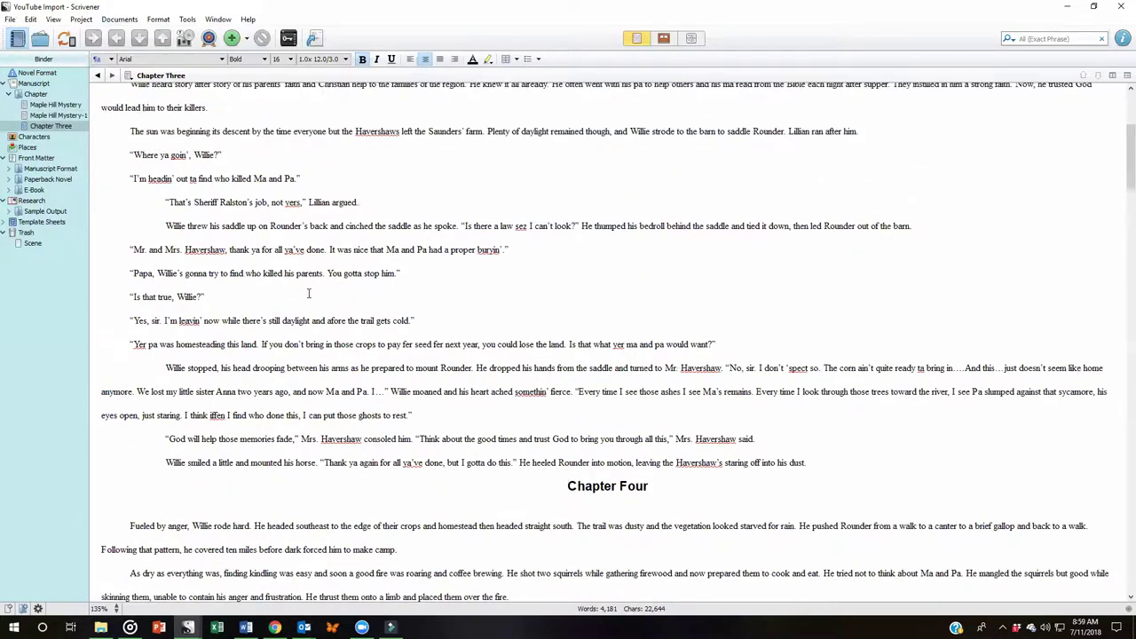
{"action": "scroll", "coordinate": [309, 293], "scroll_direction": "up", "scroll_amount": 7}
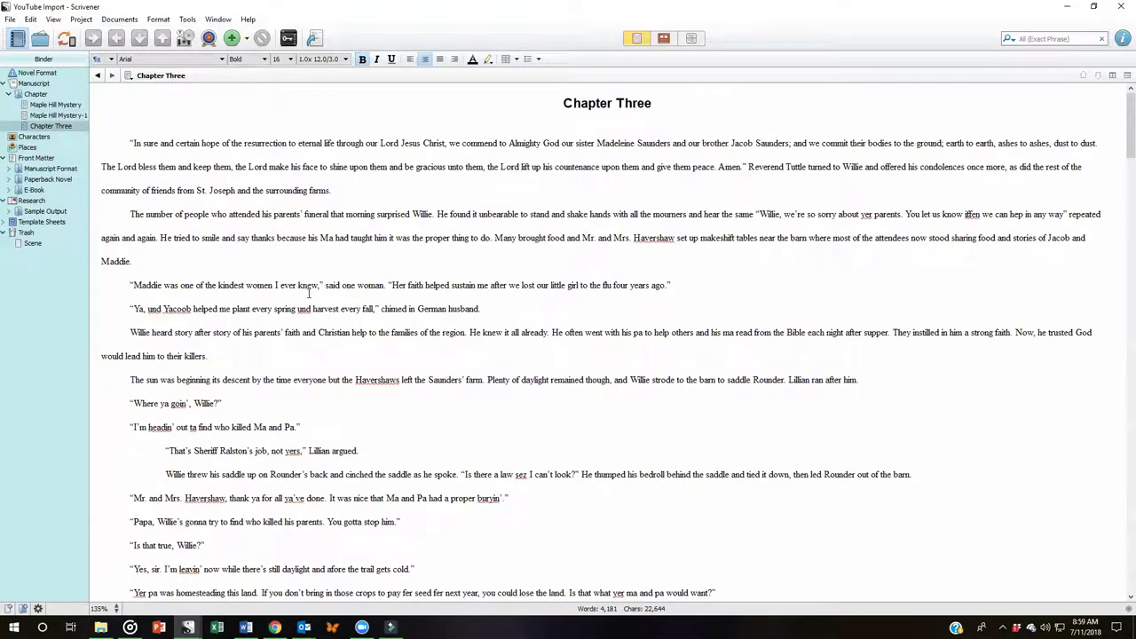
{"action": "scroll", "coordinate": [309, 293], "scroll_direction": "down", "scroll_amount": 11}
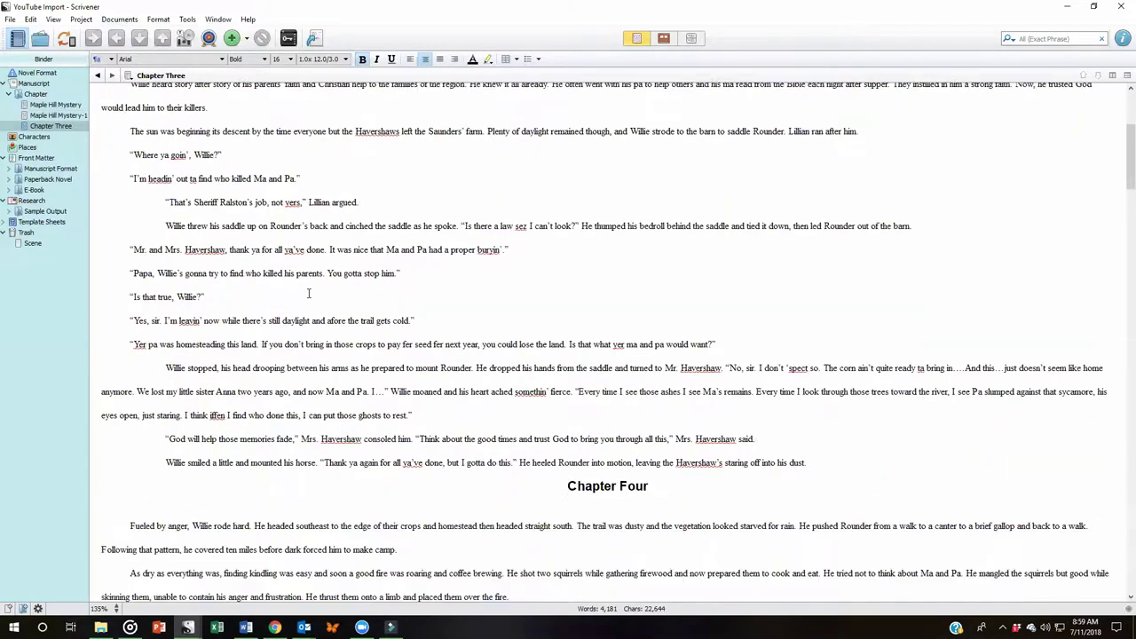
{"action": "scroll", "coordinate": [309, 293], "scroll_direction": "down", "scroll_amount": 7}
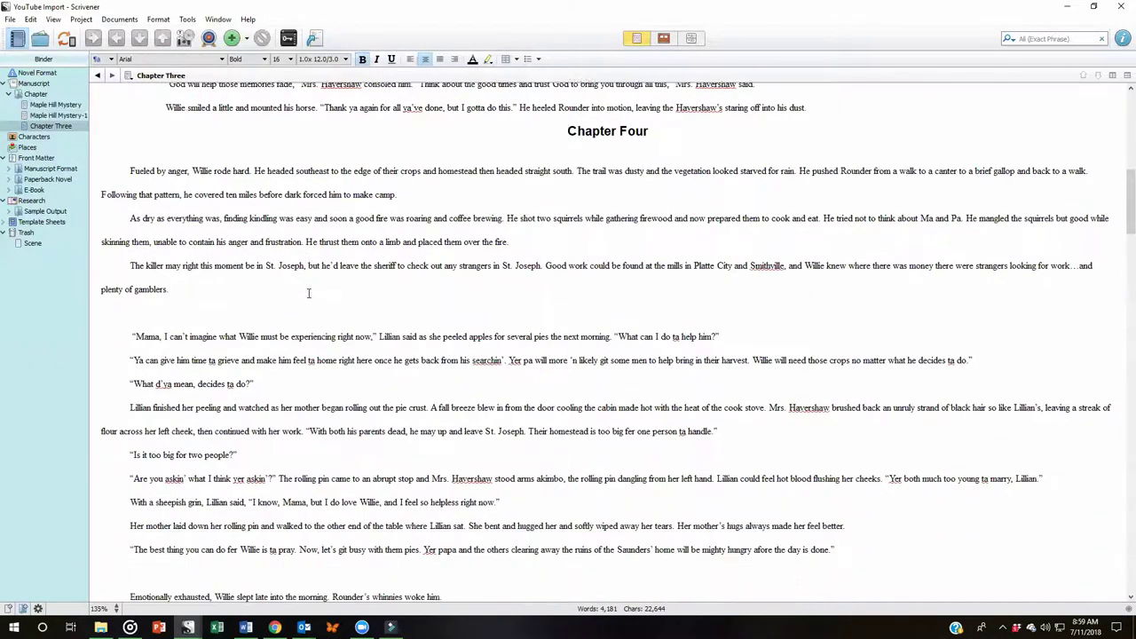
{"action": "scroll", "coordinate": [308, 293], "scroll_direction": "down", "scroll_amount": 20}
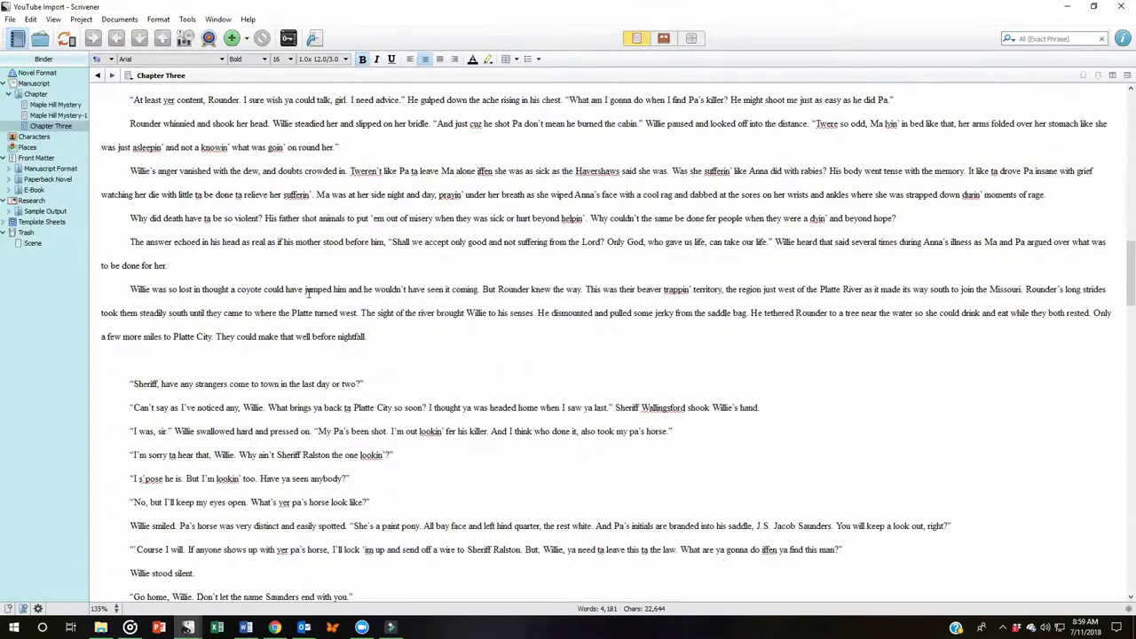
{"action": "scroll", "coordinate": [309, 293], "scroll_direction": "up", "scroll_amount": 3}
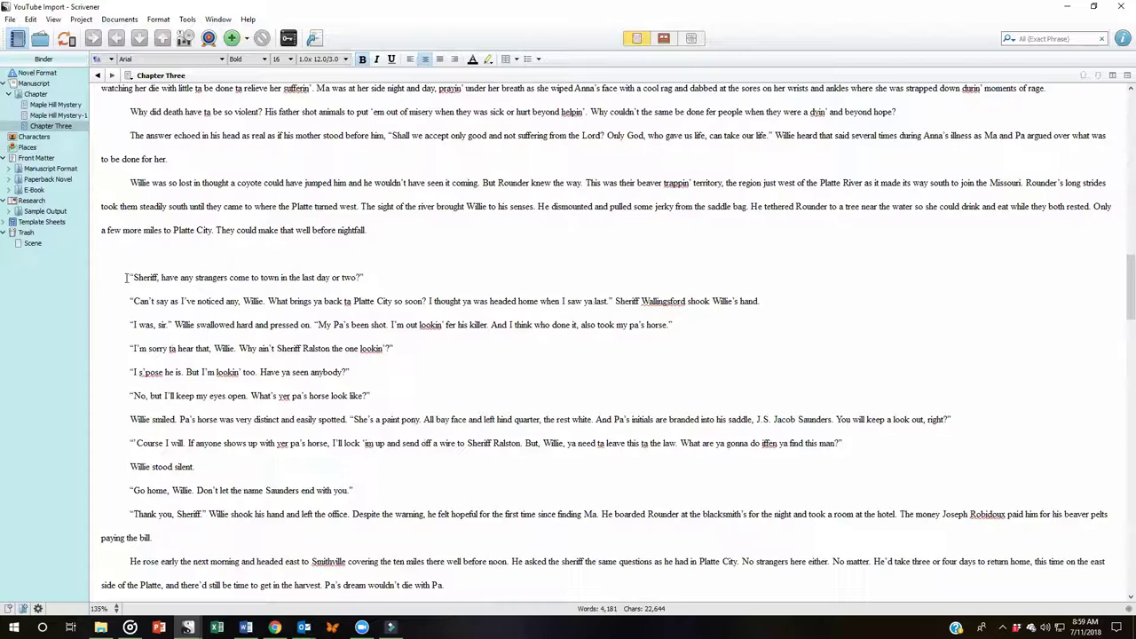
{"action": "left_click", "coordinate": [130, 276]}
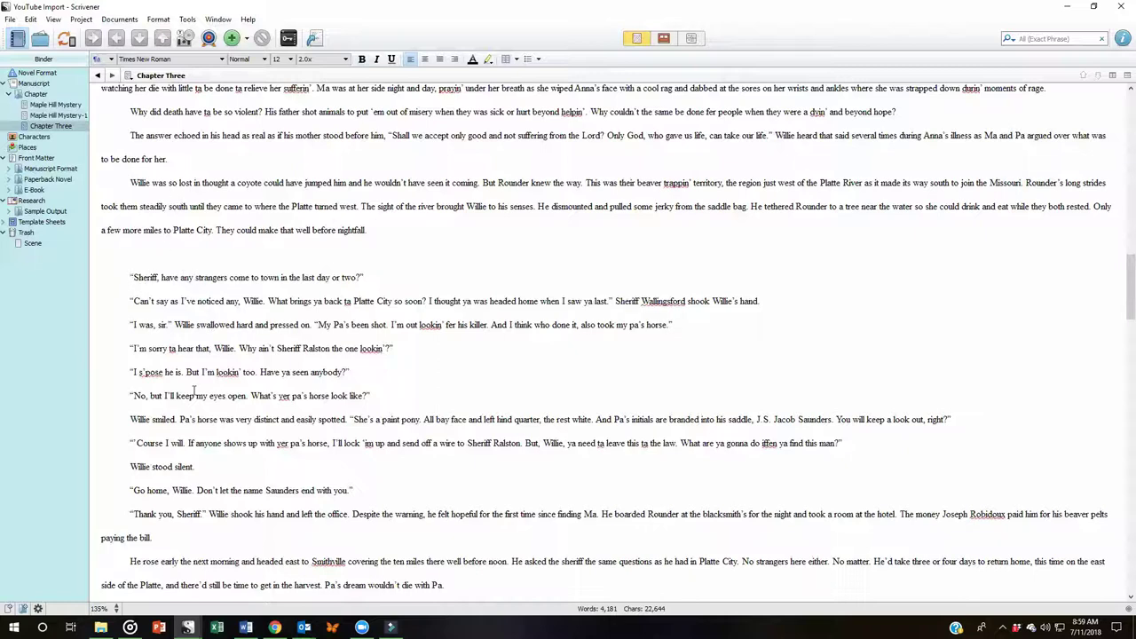
{"action": "scroll", "coordinate": [225, 231], "scroll_direction": "up", "scroll_amount": 1}
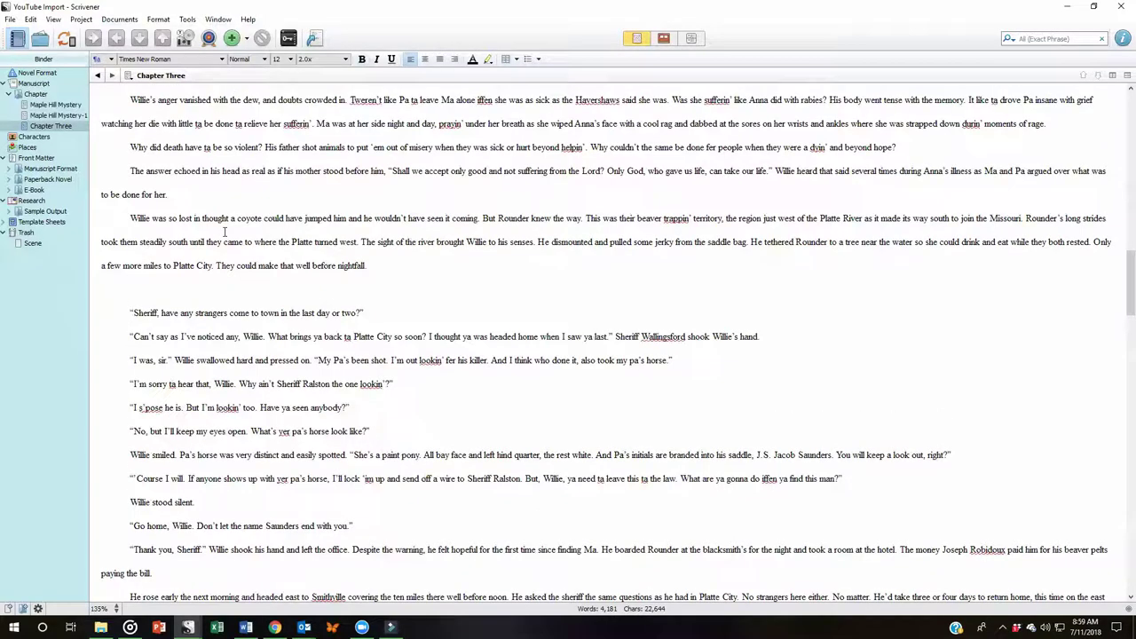
{"action": "scroll", "coordinate": [225, 231], "scroll_direction": "up", "scroll_amount": 1}
{"action": "scroll", "coordinate": [225, 231], "scroll_direction": "up", "scroll_amount": 1}
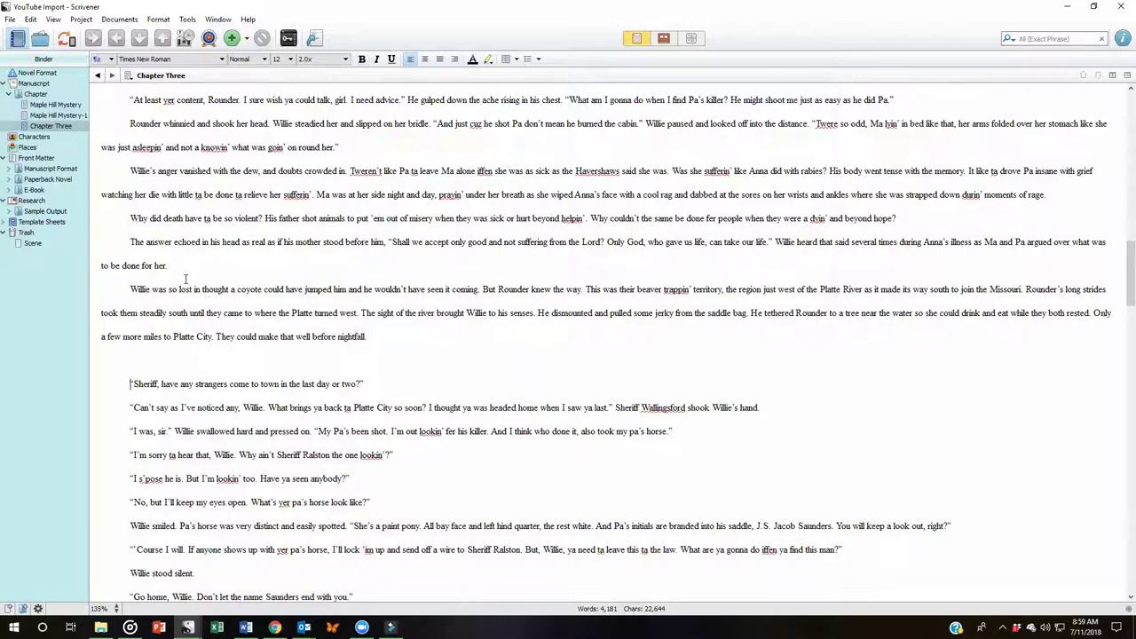
{"action": "scroll", "coordinate": [182, 323], "scroll_direction": "down", "scroll_amount": 5}
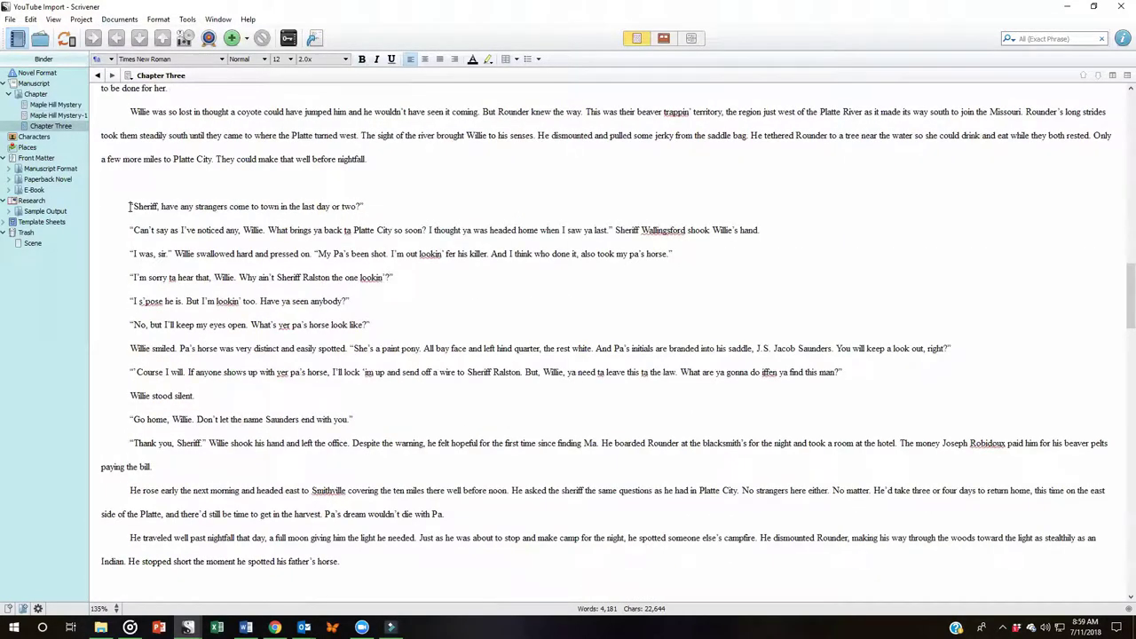
{"action": "right_click", "coordinate": [131, 208]}
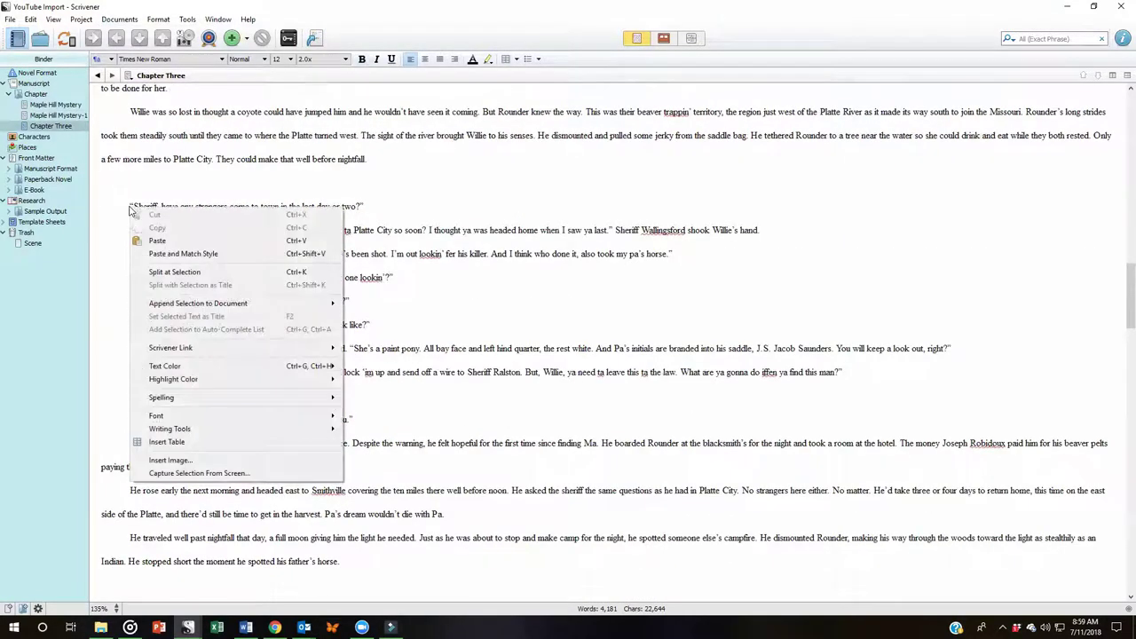
{"action": "left_click", "coordinate": [182, 273]}
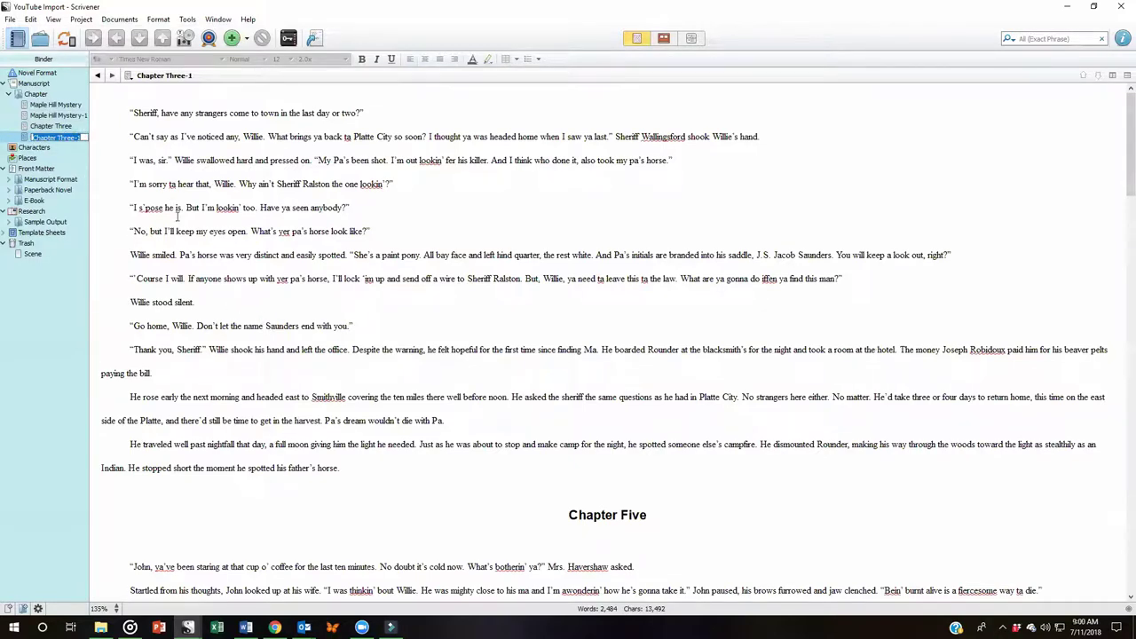
{"action": "left_click", "coordinate": [177, 213]}
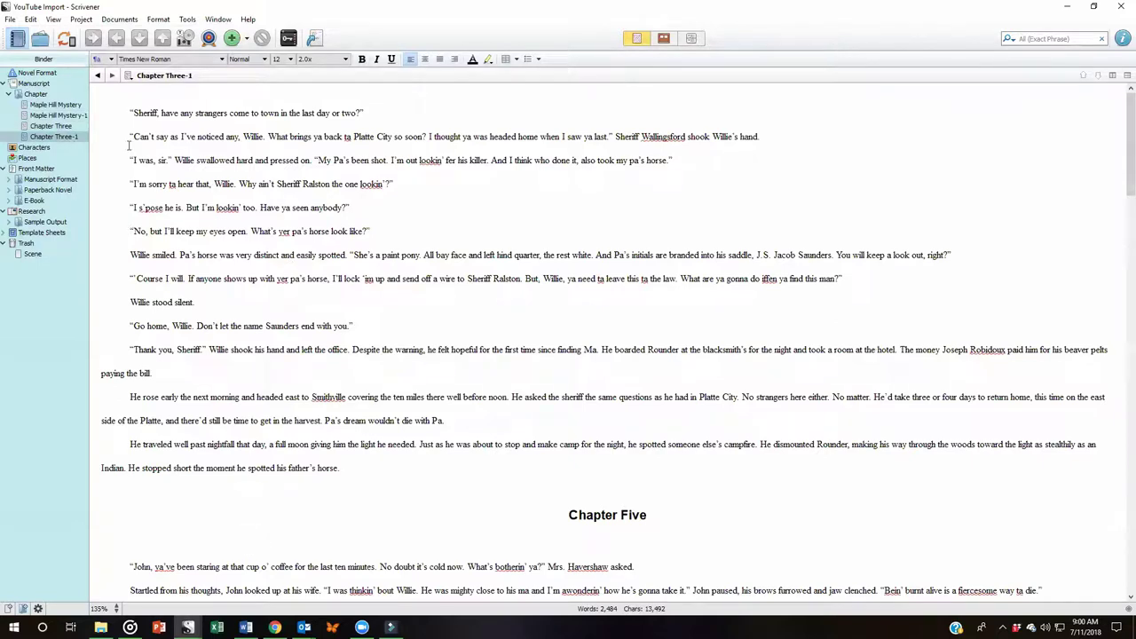
Step: Split the new scene document just before the "Chapter Five" heading, keeping the default name
{"action": "left_click", "coordinate": [569, 514]}
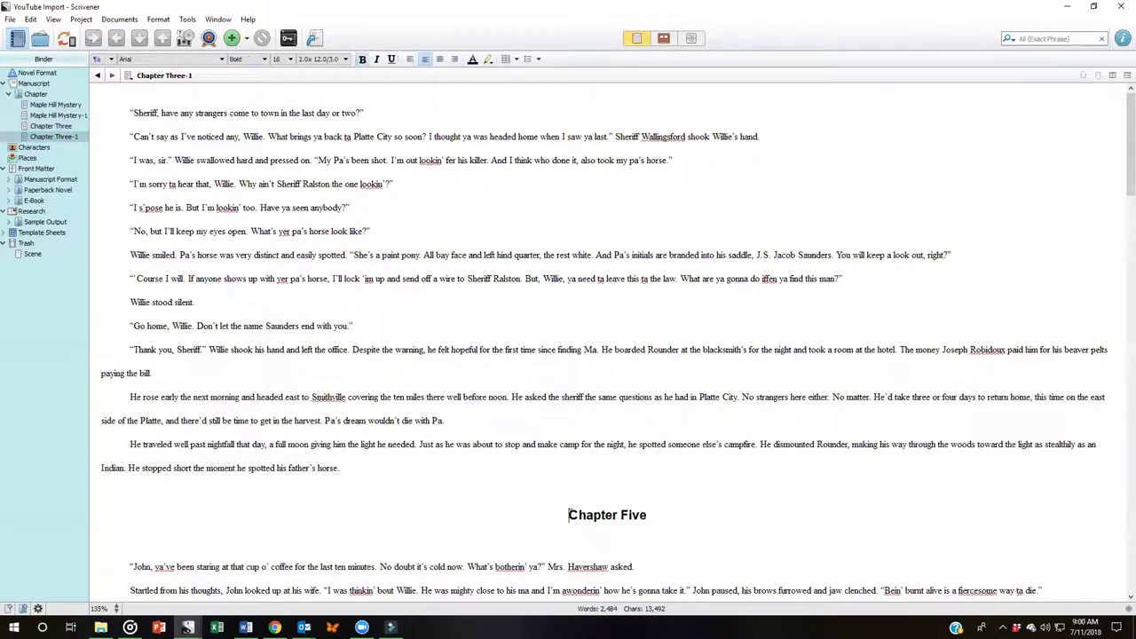
{"action": "right_click", "coordinate": [569, 514]}
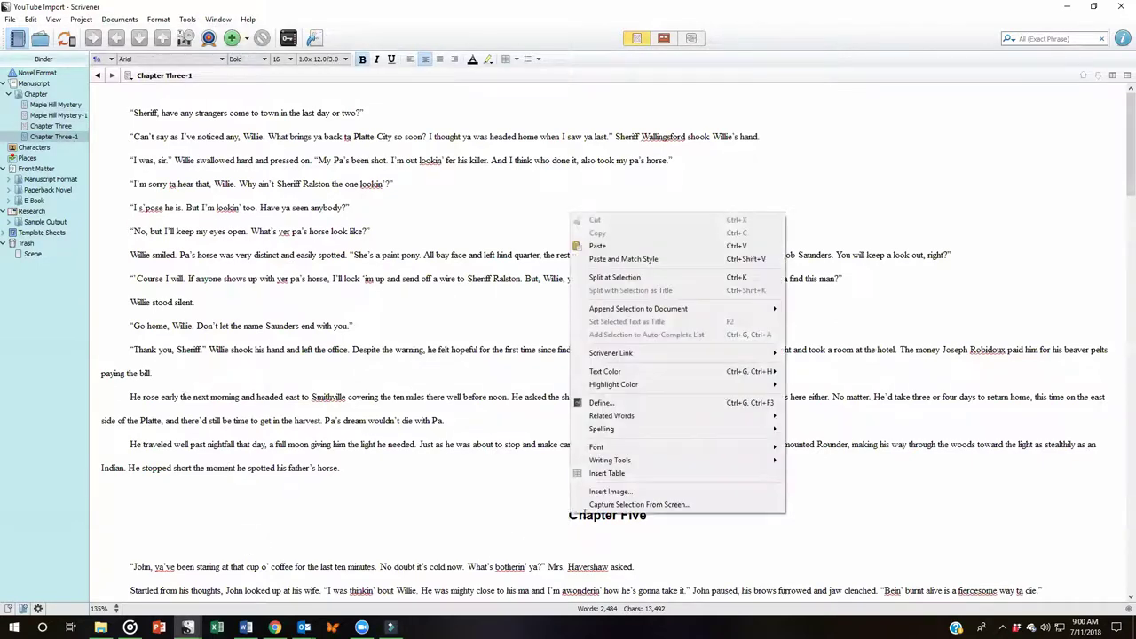
{"action": "left_click", "coordinate": [597, 283]}
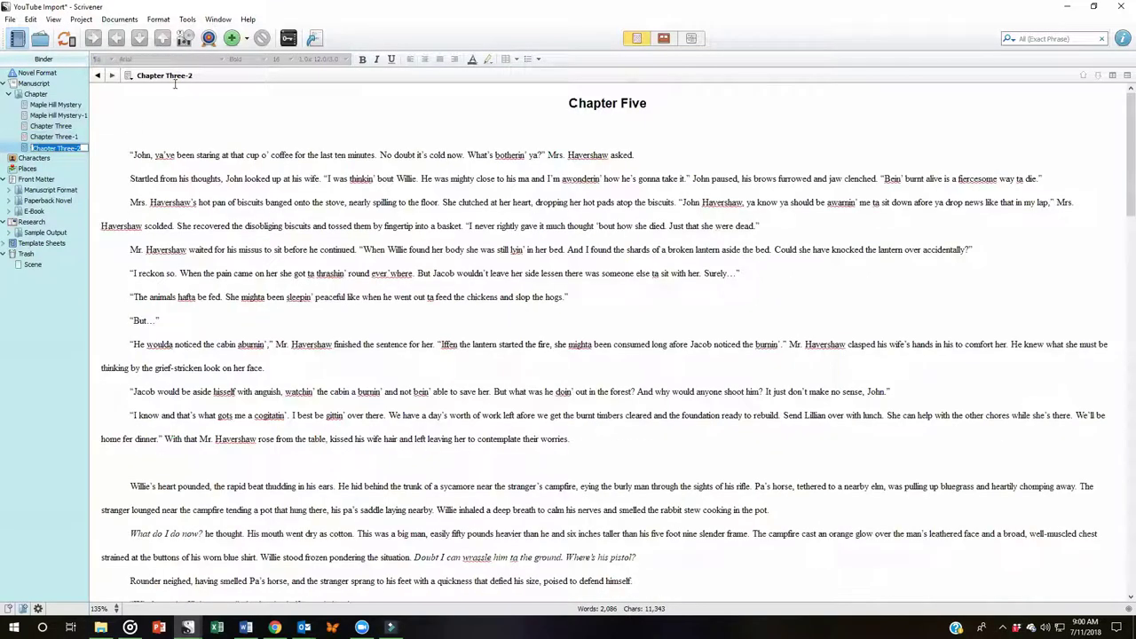
{"action": "left_click", "coordinate": [116, 176]}
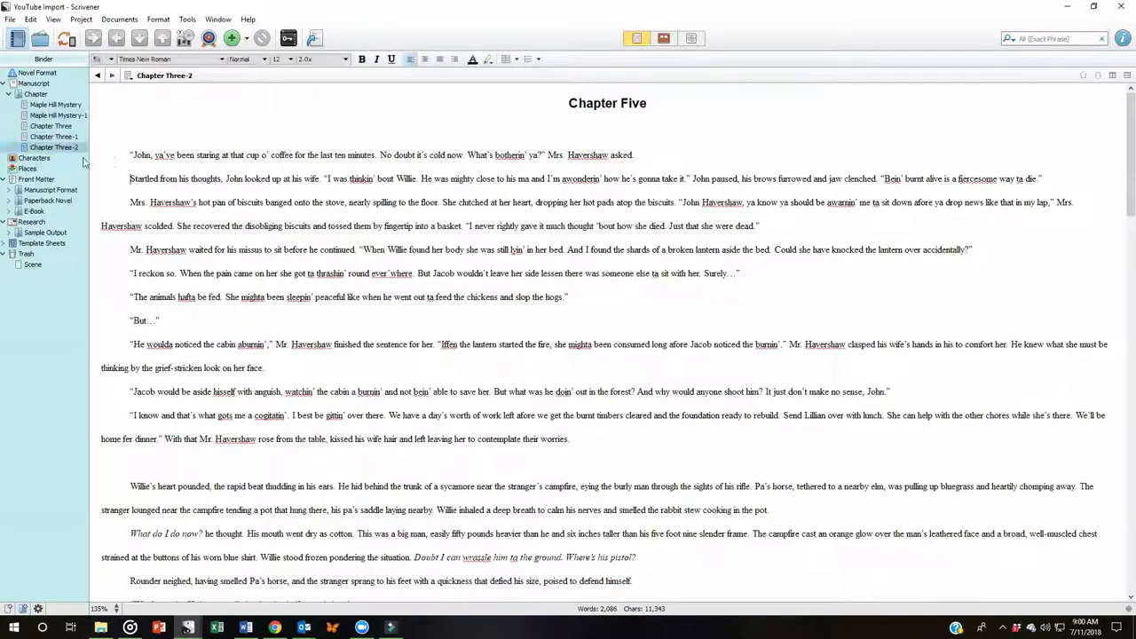
Step: Merge the separate scene starting "Sheriff, have any strangers come to town" back into the Chapter Three document
{"action": "left_click", "coordinate": [54, 137]}
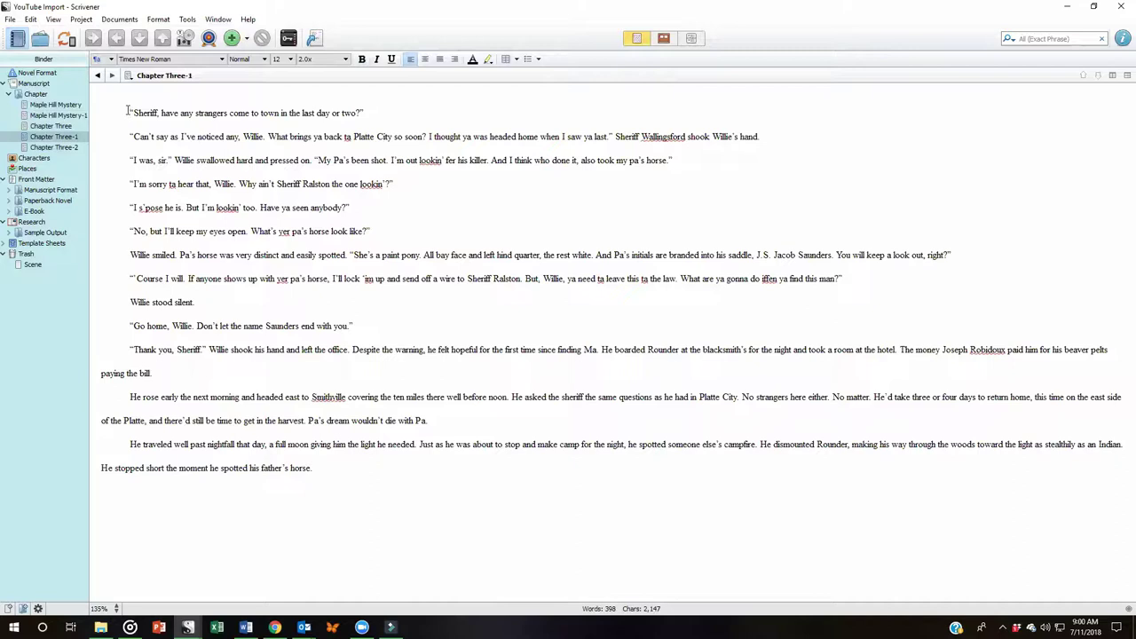
{"action": "left_click", "coordinate": [129, 112]}
{"action": "left_click", "coordinate": [63, 141]}
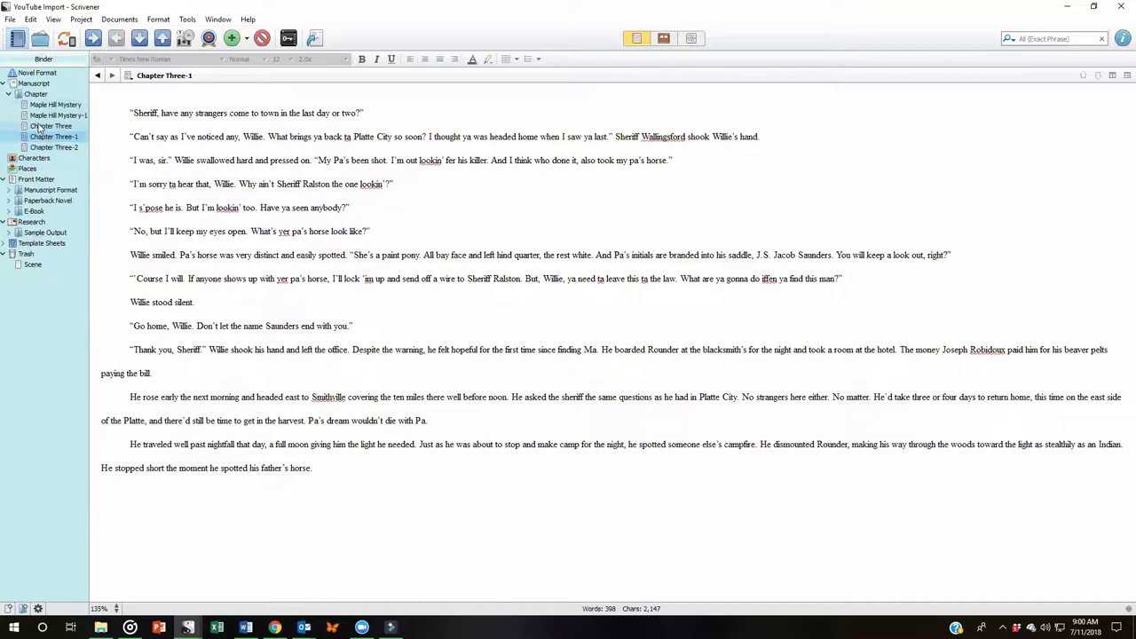
{"action": "left_click", "coordinate": [46, 126], "text": "ctrl"}
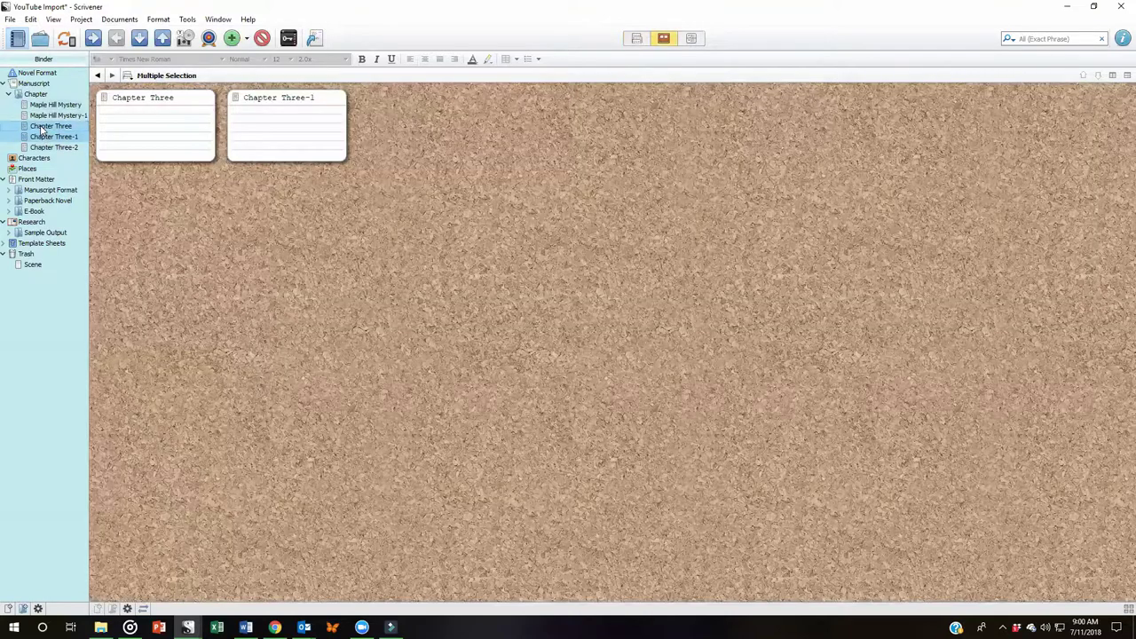
{"action": "left_click", "coordinate": [119, 19]}
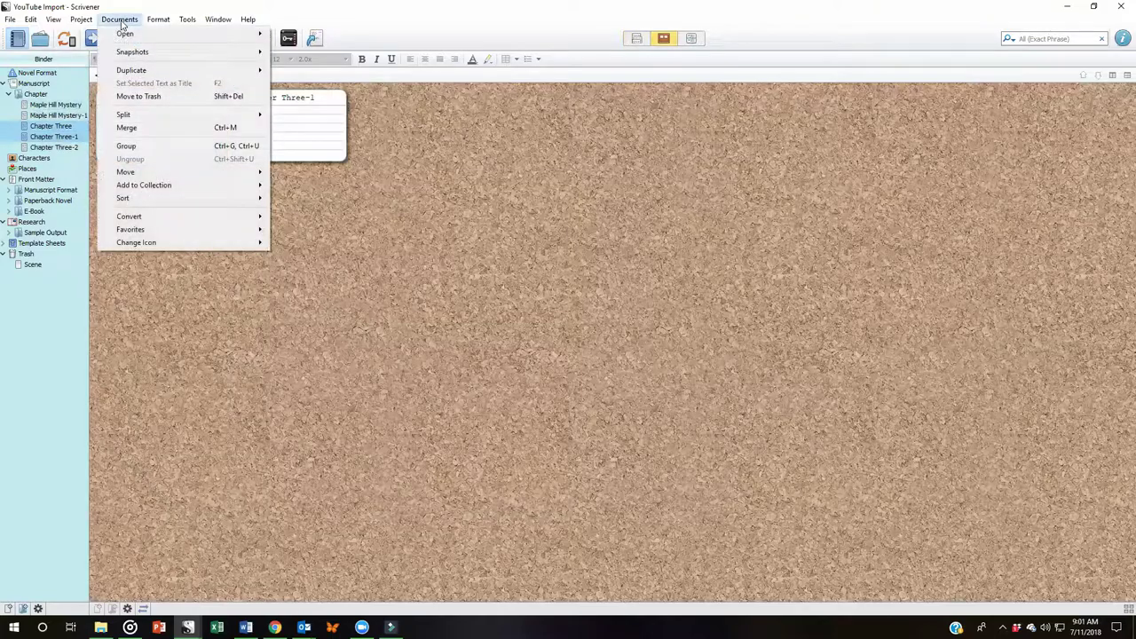
{"action": "left_click", "coordinate": [129, 128]}
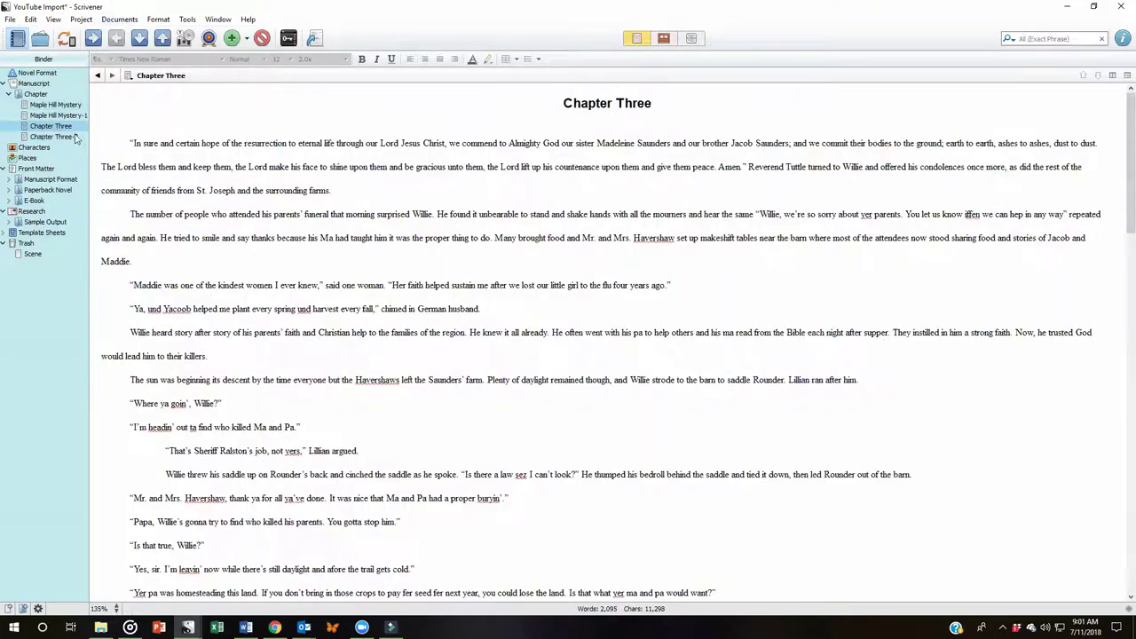
Step: Review the merged Chapter Three document from its heading through the Chapter Four text and the rejoined sheriff scene
{"action": "left_click", "coordinate": [285, 215]}
{"action": "scroll", "coordinate": [285, 215], "scroll_direction": "down", "scroll_amount": 4}
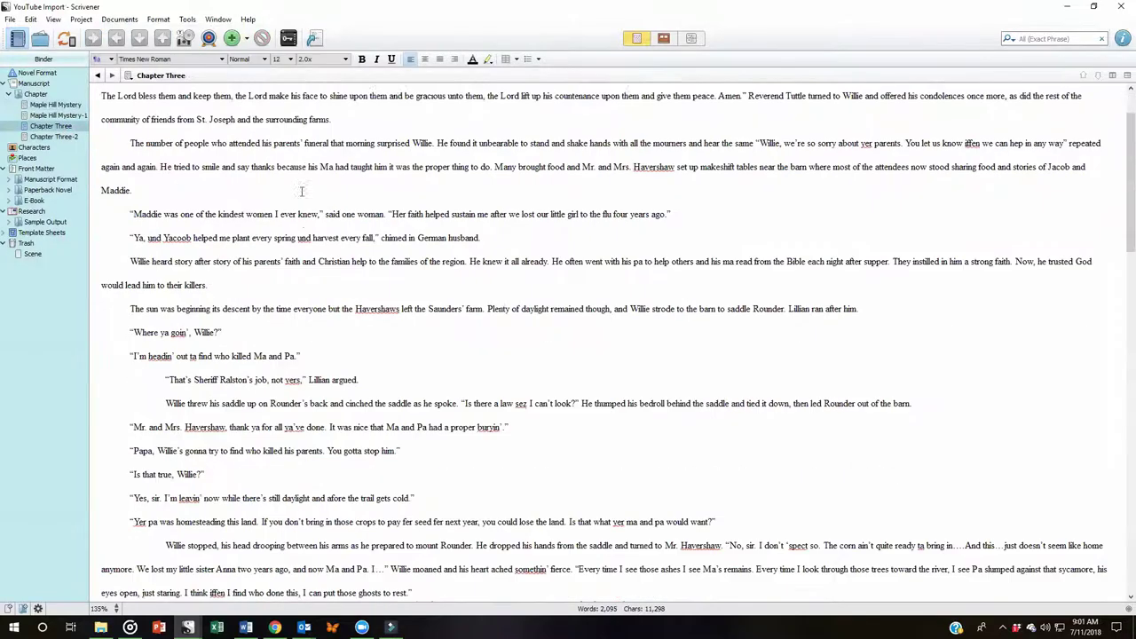
{"action": "scroll", "coordinate": [285, 214], "scroll_direction": "down", "scroll_amount": 1}
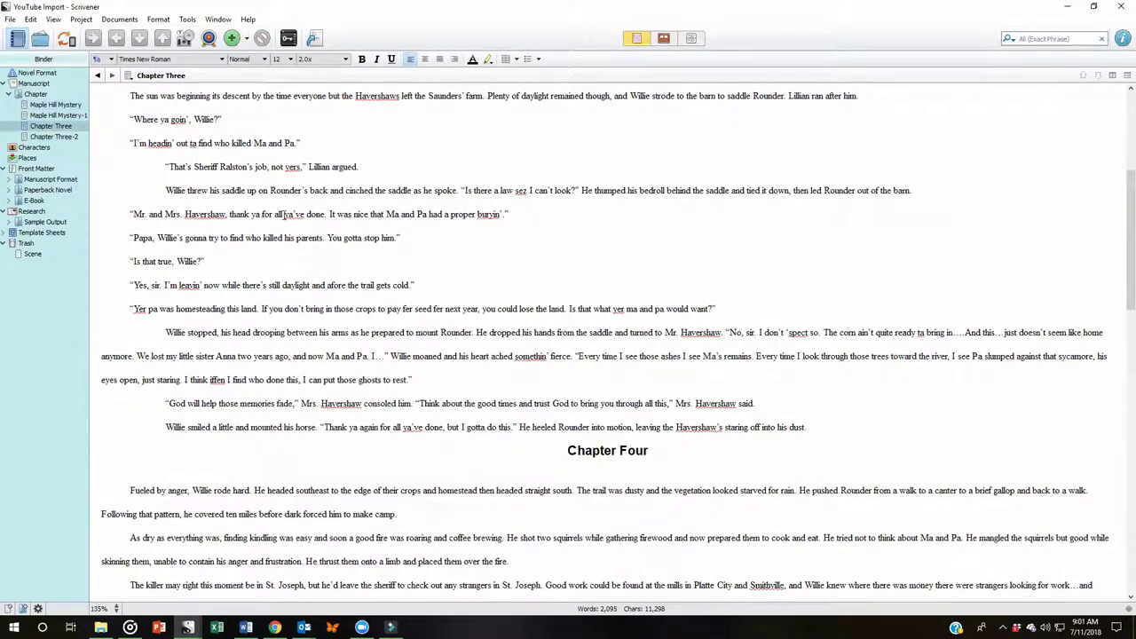
{"action": "scroll", "coordinate": [285, 214], "scroll_direction": "up", "scroll_amount": 2}
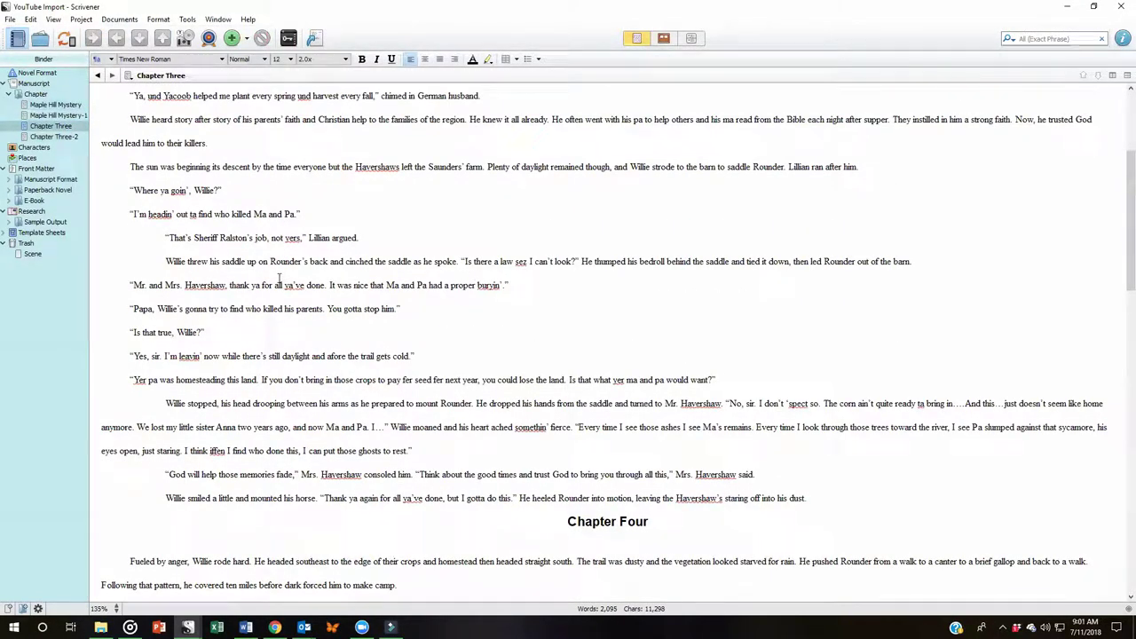
{"action": "scroll", "coordinate": [280, 278], "scroll_direction": "up", "scroll_amount": 6}
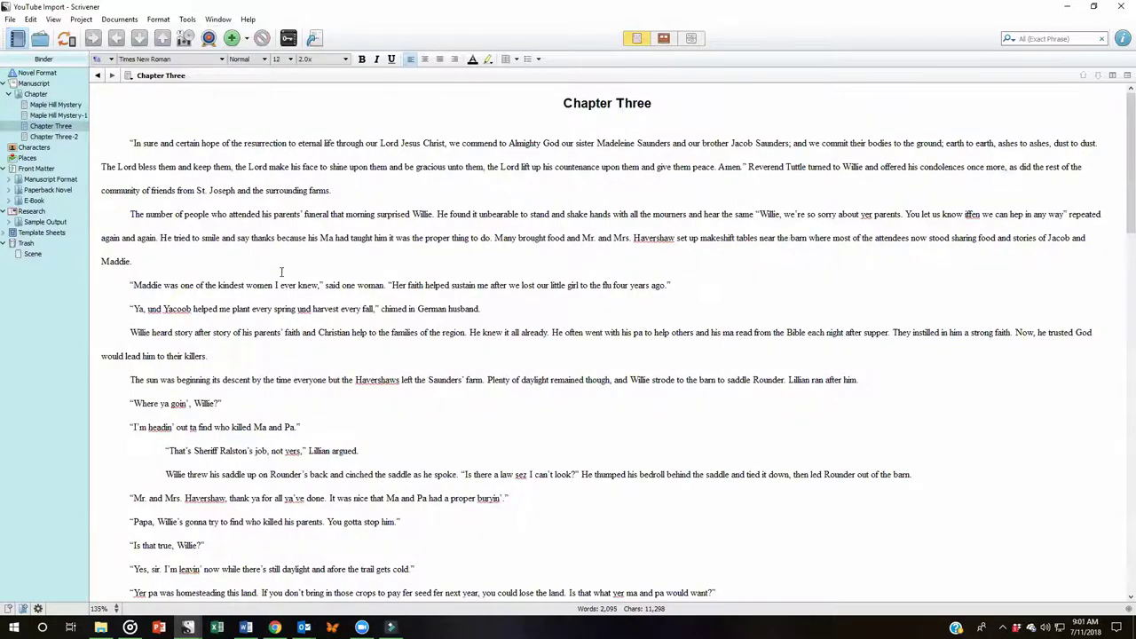
{"action": "scroll", "coordinate": [280, 271], "scroll_direction": "down", "scroll_amount": 19}
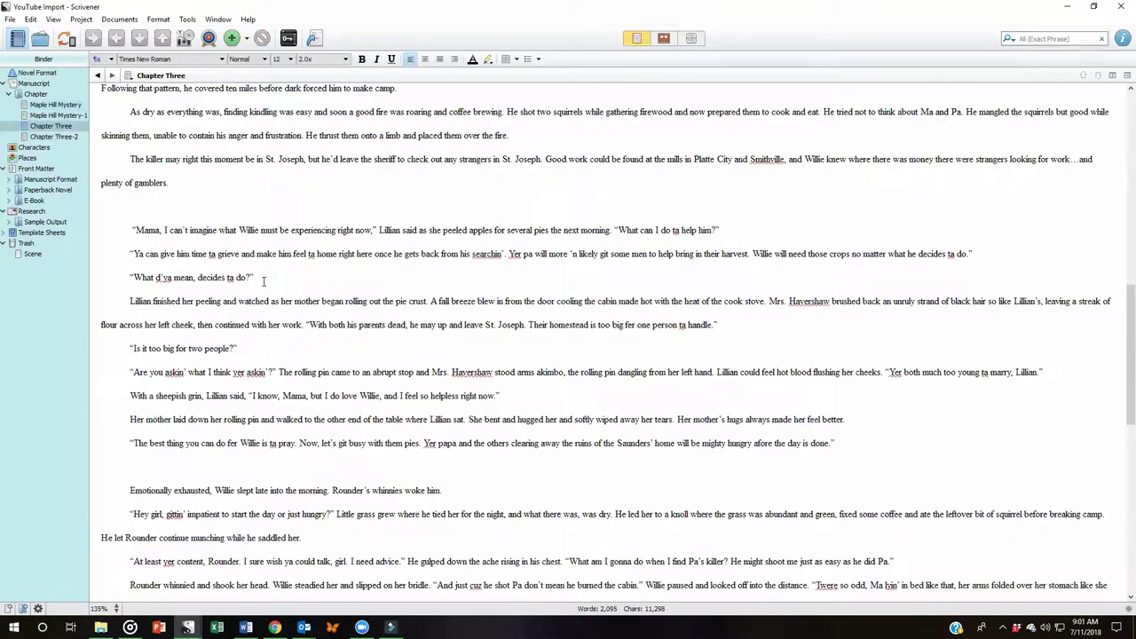
{"action": "scroll", "coordinate": [264, 280], "scroll_direction": "down", "scroll_amount": 14}
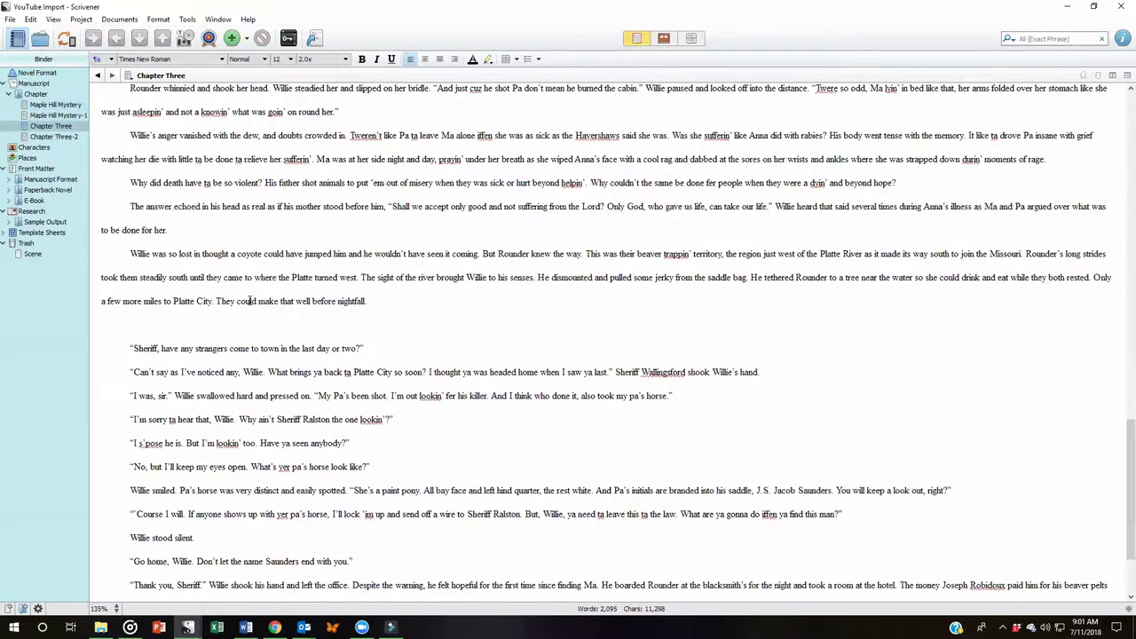
{"action": "scroll", "coordinate": [249, 300], "scroll_direction": "down", "scroll_amount": 6}
{"action": "scroll", "coordinate": [249, 300], "scroll_direction": "up", "scroll_amount": 20}
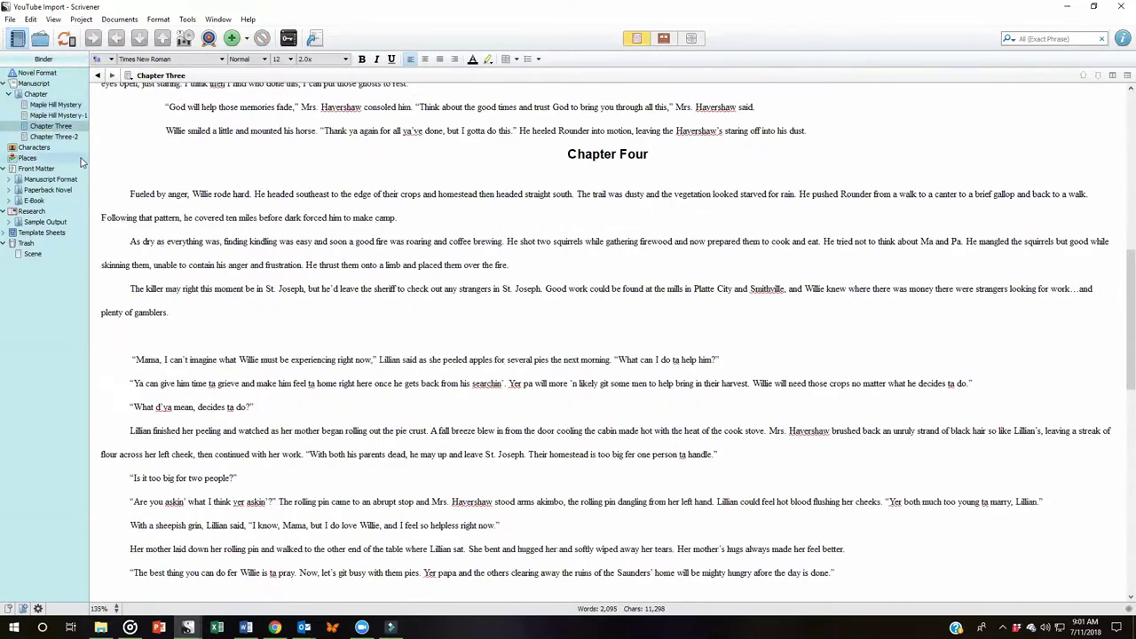
Step: Merge the Chapter Three-2 document, which starts at the "Chapter Five" heading, into the Chapter Three document
{"action": "left_click", "coordinate": [57, 137], "text": "shift"}
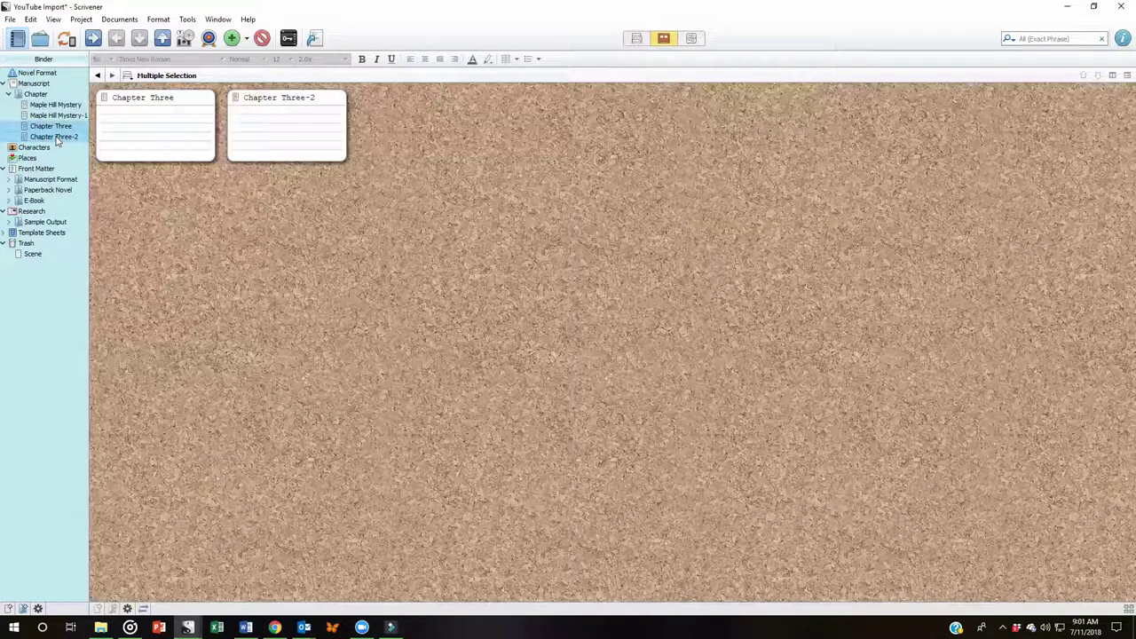
{"action": "left_click", "coordinate": [121, 20]}
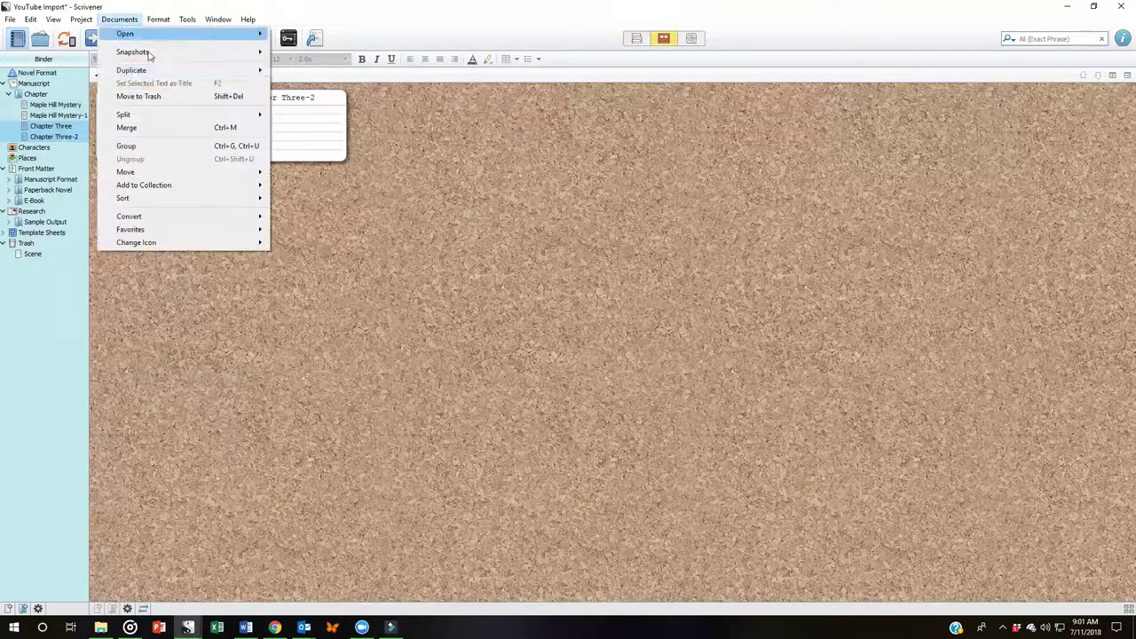
{"action": "left_click", "coordinate": [127, 128]}
Step: Look through the combined Chapter Three document, checking the text around the Chapter Four and Chapter Five headings
{"action": "scroll", "coordinate": [311, 224], "scroll_direction": "down", "scroll_amount": 15}
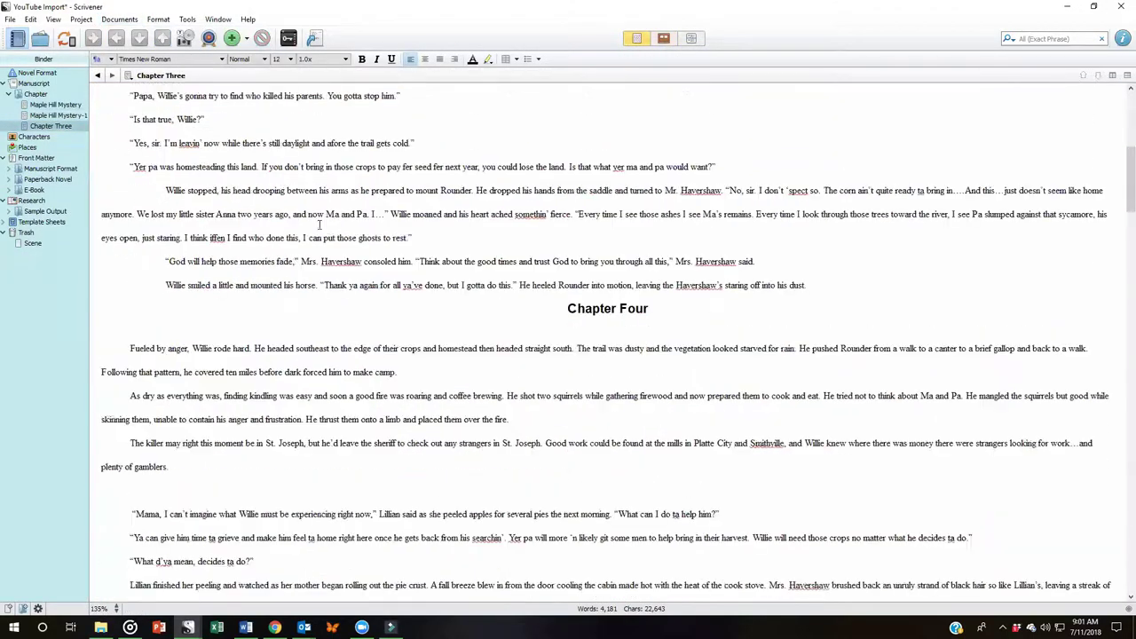
{"action": "scroll", "coordinate": [320, 226], "scroll_direction": "down", "scroll_amount": 15}
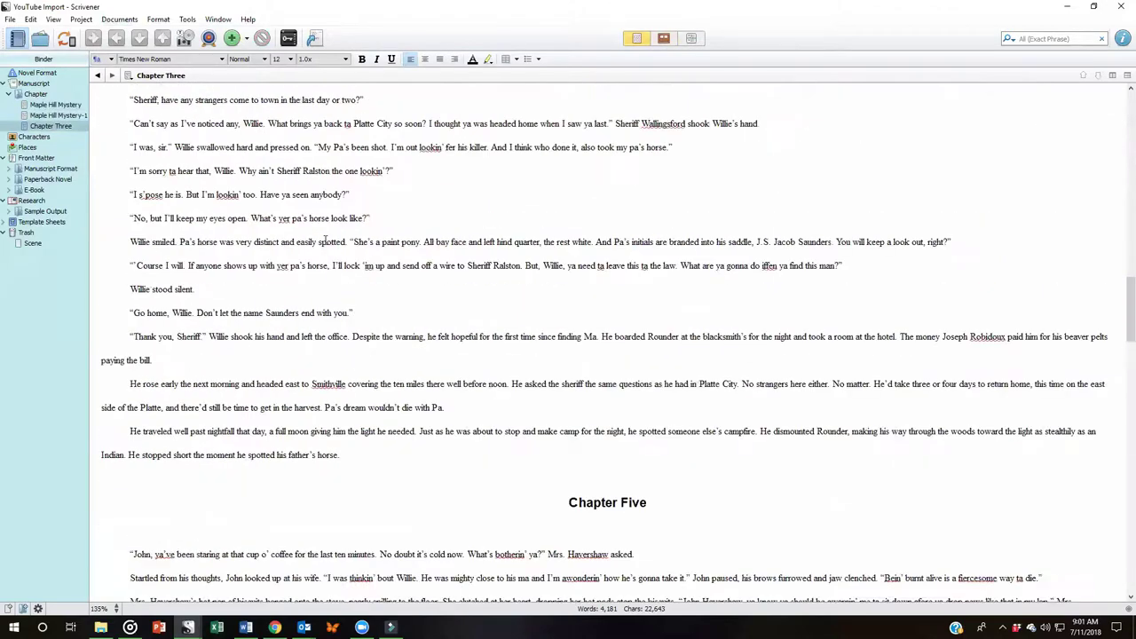
{"action": "scroll", "coordinate": [328, 249], "scroll_direction": "down", "scroll_amount": 15}
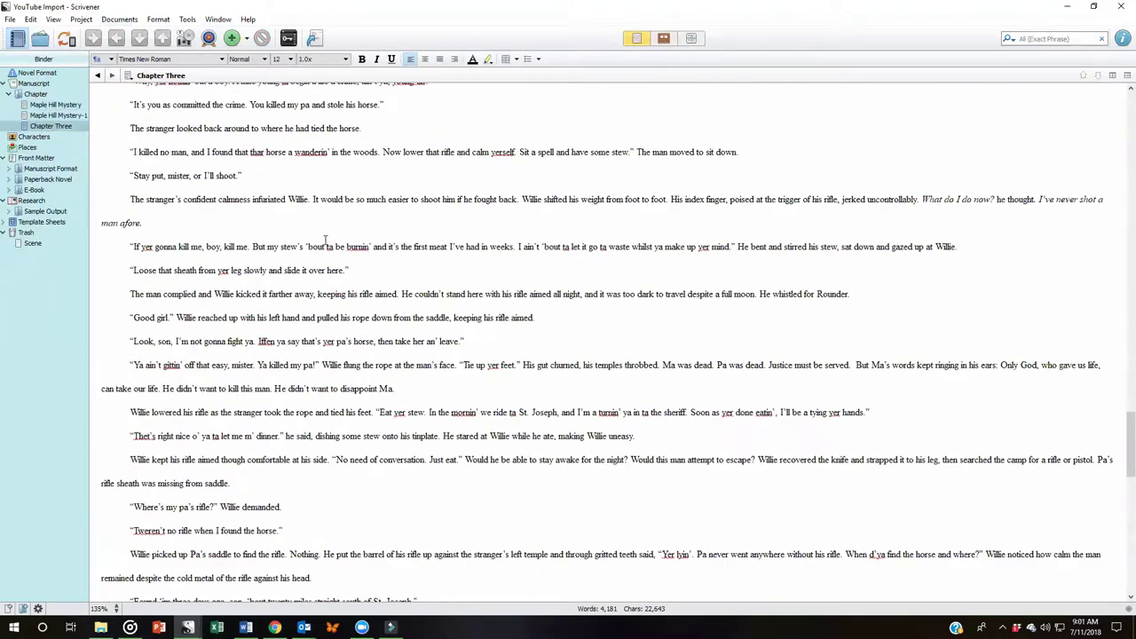
{"action": "scroll", "coordinate": [335, 264], "scroll_direction": "up", "scroll_amount": 3}
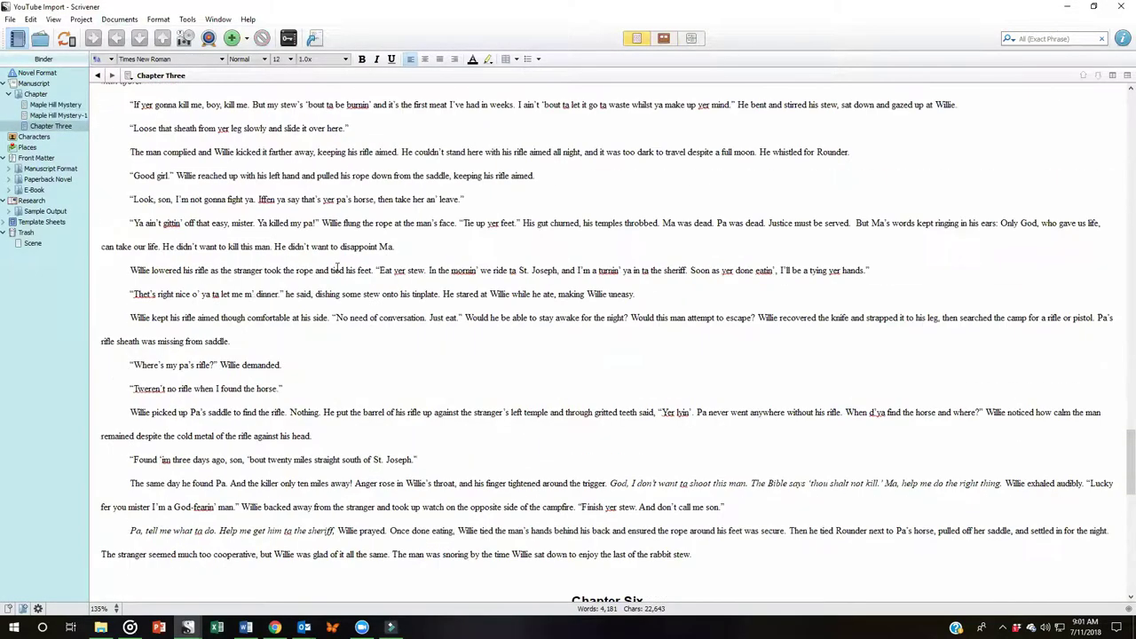
{"action": "scroll", "coordinate": [337, 267], "scroll_direction": "up", "scroll_amount": 18}
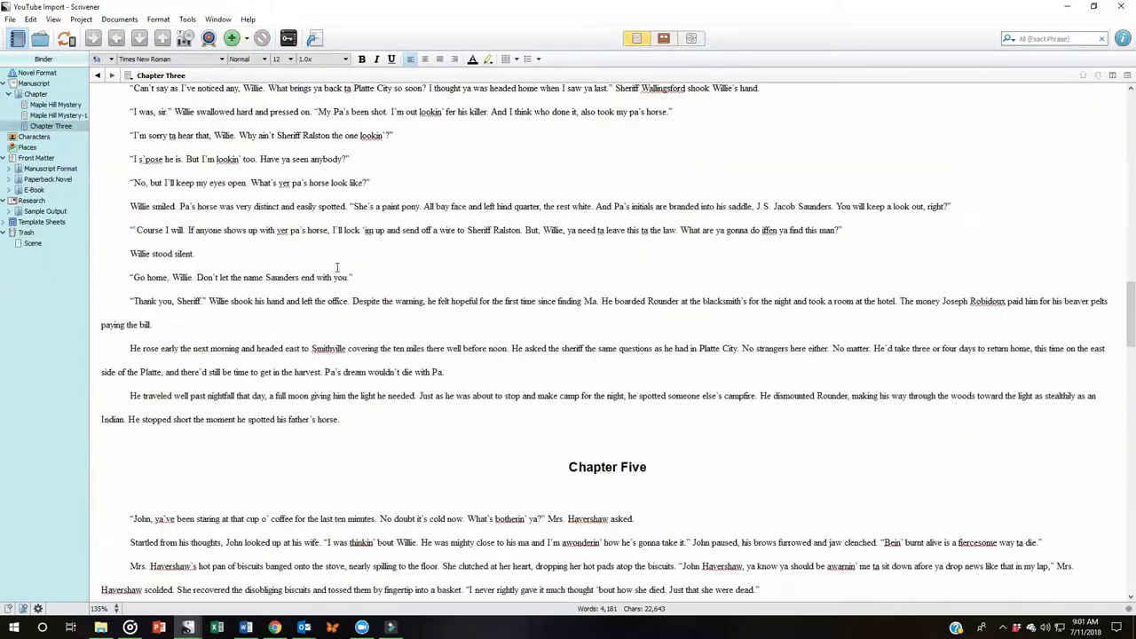
{"action": "scroll", "coordinate": [337, 267], "scroll_direction": "up", "scroll_amount": 18}
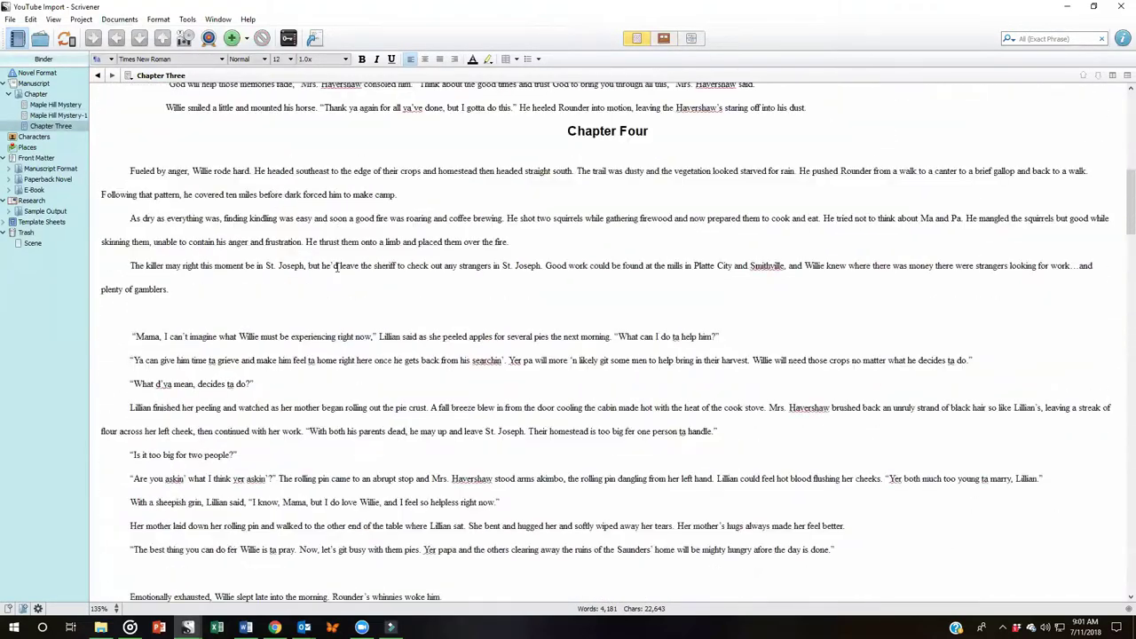